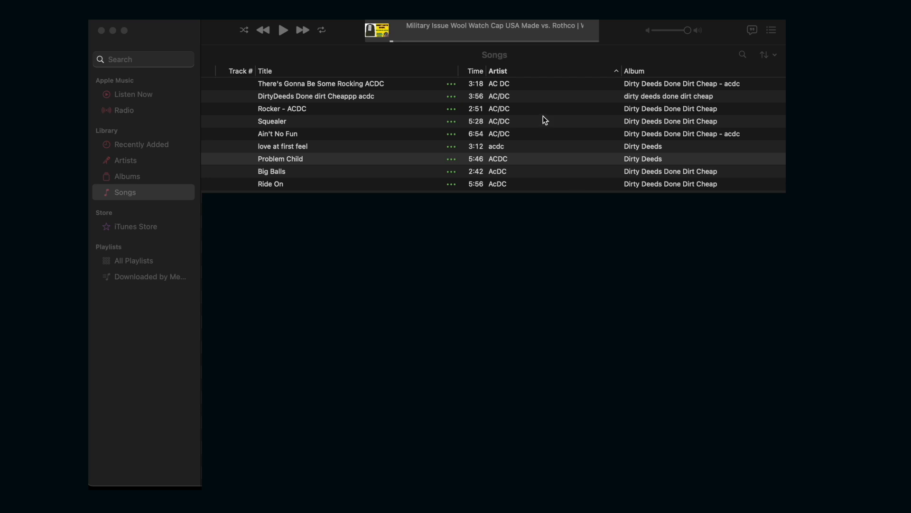
Examine how the artist name, titles and album names are written across the songs in the library.
{"action": "left_click", "coordinate": [525, 87]}
{"action": "left_click", "coordinate": [528, 86]}
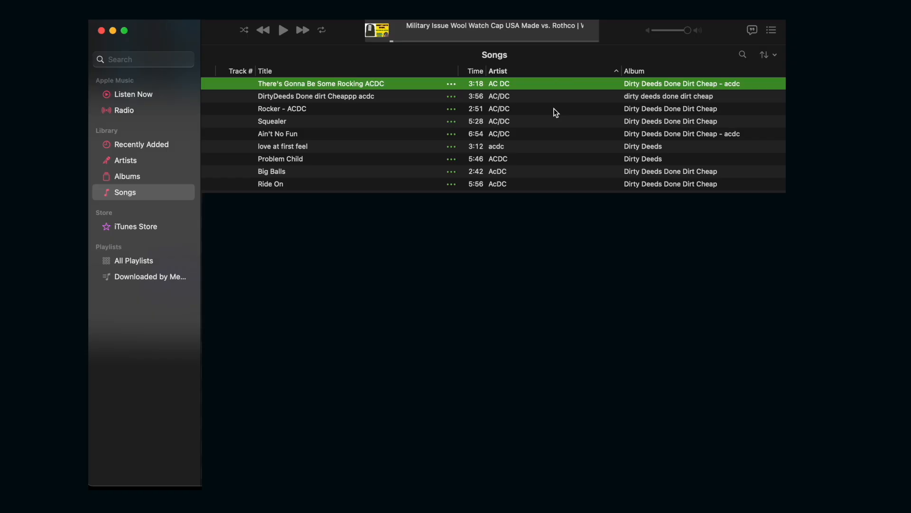
{"action": "left_click", "coordinate": [520, 133]}
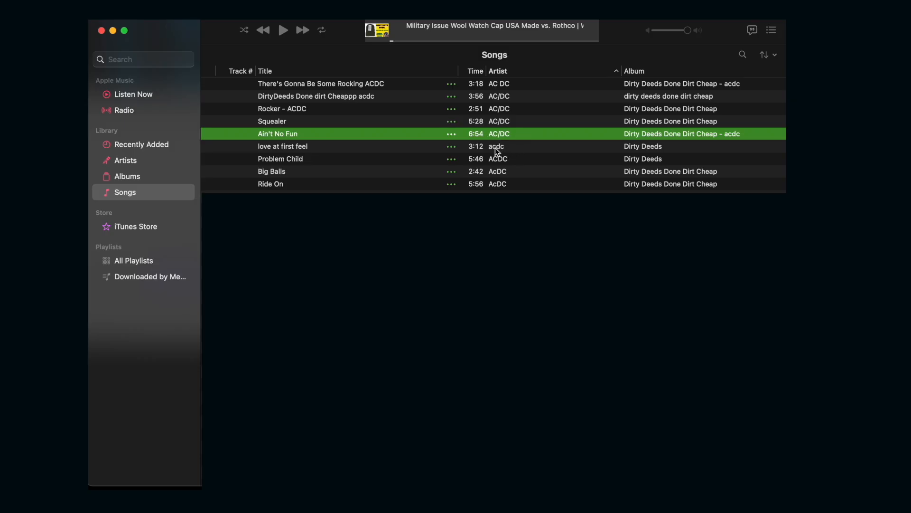
{"action": "left_click", "coordinate": [503, 174]}
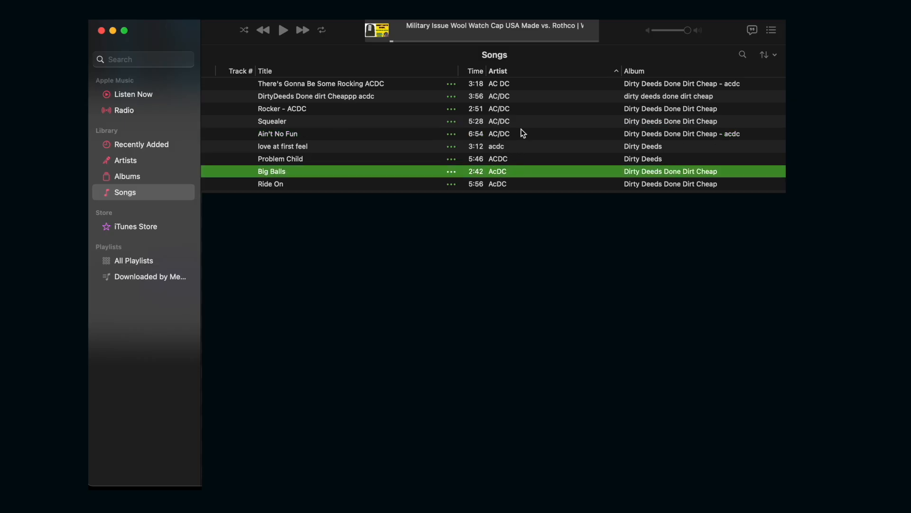
{"action": "left_click", "coordinate": [515, 83]}
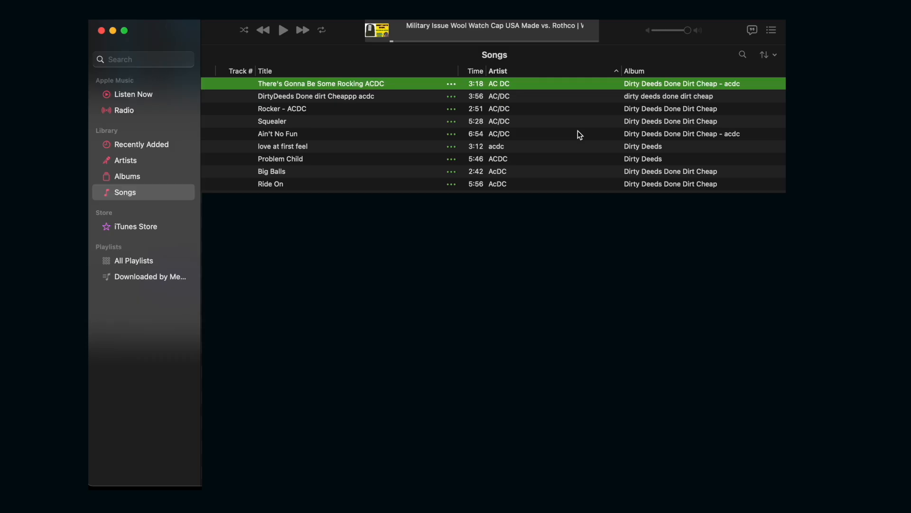
{"action": "left_click", "coordinate": [511, 95]}
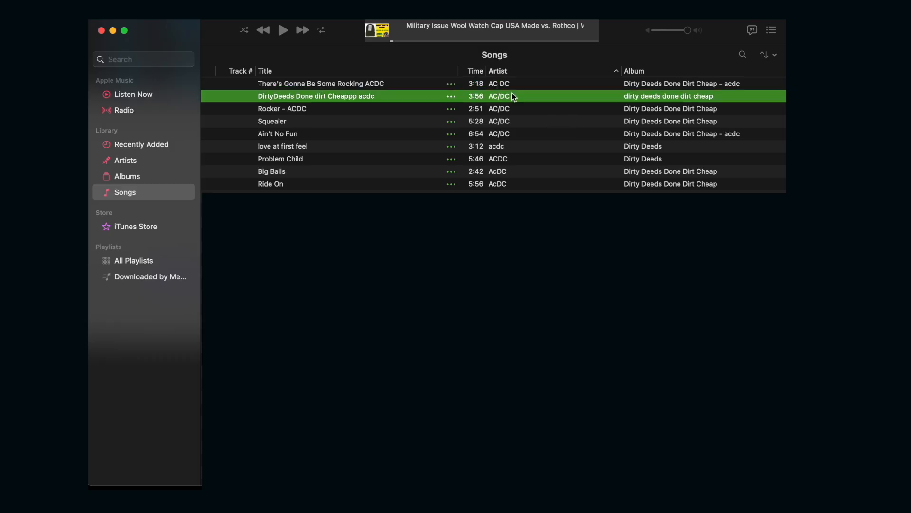
{"action": "left_click", "coordinate": [515, 109]}
{"action": "left_click", "coordinate": [517, 122]}
{"action": "left_click", "coordinate": [517, 135]}
{"action": "left_click", "coordinate": [518, 147]}
{"action": "left_click", "coordinate": [518, 156]}
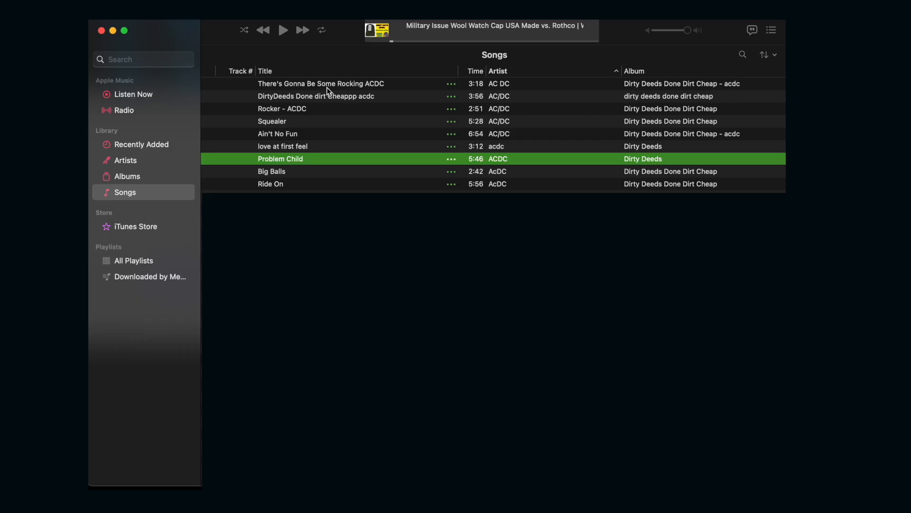
{"action": "left_click", "coordinate": [550, 184]}
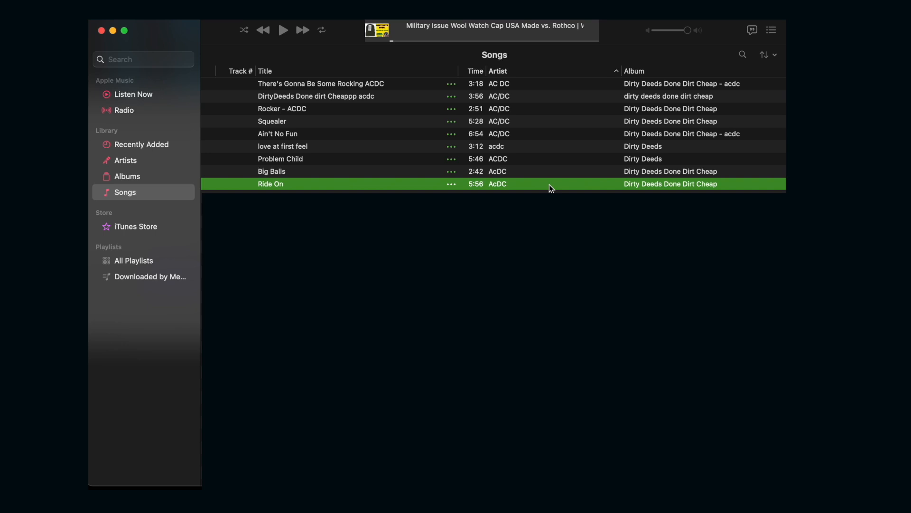
Move the selection through the whole song list, from Ride On up to the first song and back down.
{"action": "key", "text": "Up"}
{"action": "key", "text": "Up"}
{"action": "key", "text": "Up"}
{"action": "key", "text": "Up"}
{"action": "key", "text": "Up"}
{"action": "key", "text": "Up"}
{"action": "key", "text": "Up"}
{"action": "key", "text": "Up"}
{"action": "key", "text": "Down"}
{"action": "key", "text": "Down"}
{"action": "key", "text": "Down"}
{"action": "key", "text": "Down"}
{"action": "key", "text": "Down"}
{"action": "key", "text": "Down"}
{"action": "key", "text": "Down"}
{"action": "key", "text": "Down"}
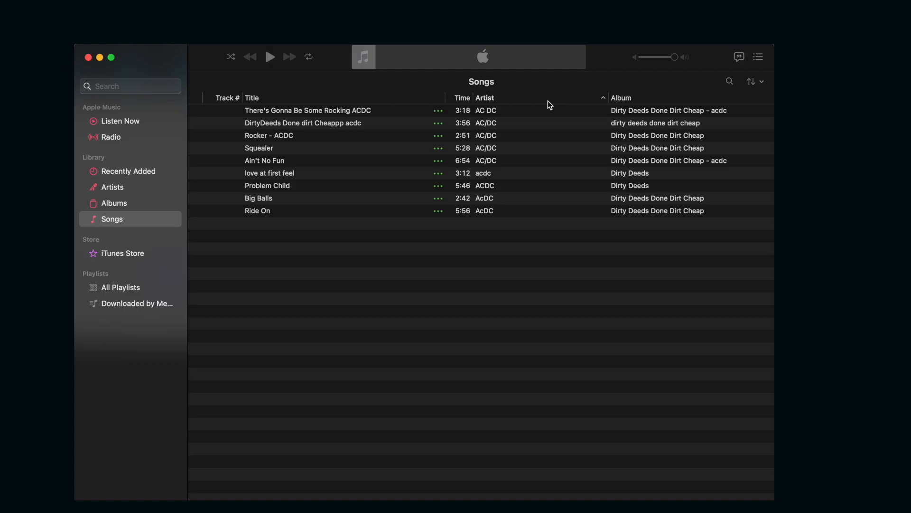
Hide the Track Number column in the song list.
{"action": "right_click", "coordinate": [656, 94]}
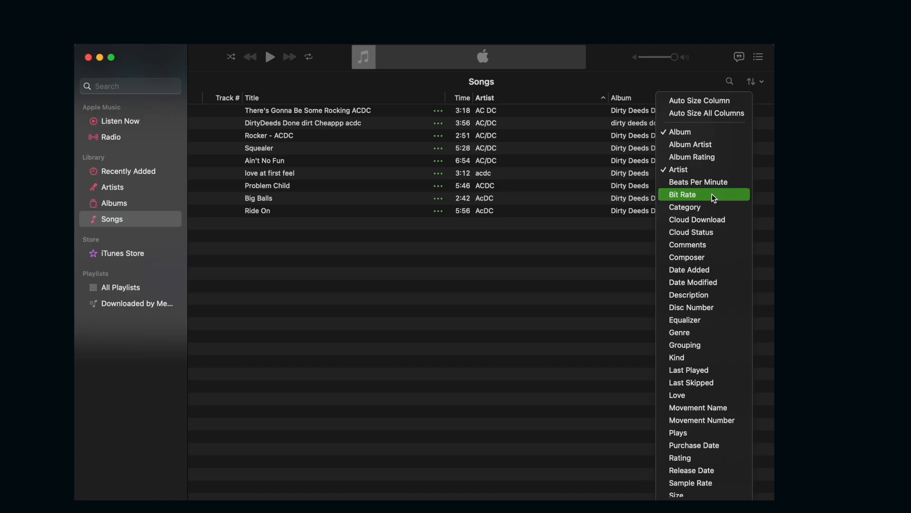
{"action": "scroll", "coordinate": [712, 195], "scroll_direction": "down", "scroll_amount": 5}
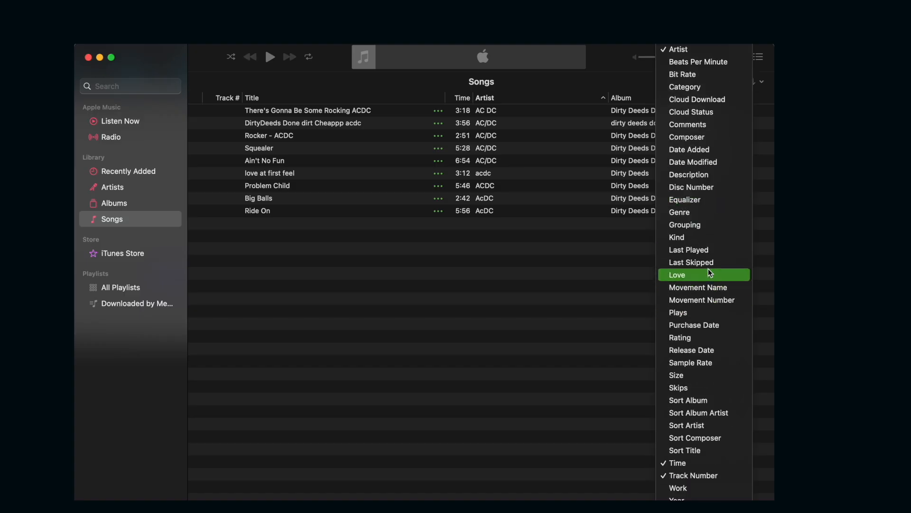
{"action": "scroll", "coordinate": [711, 157], "scroll_direction": "up", "scroll_amount": 2}
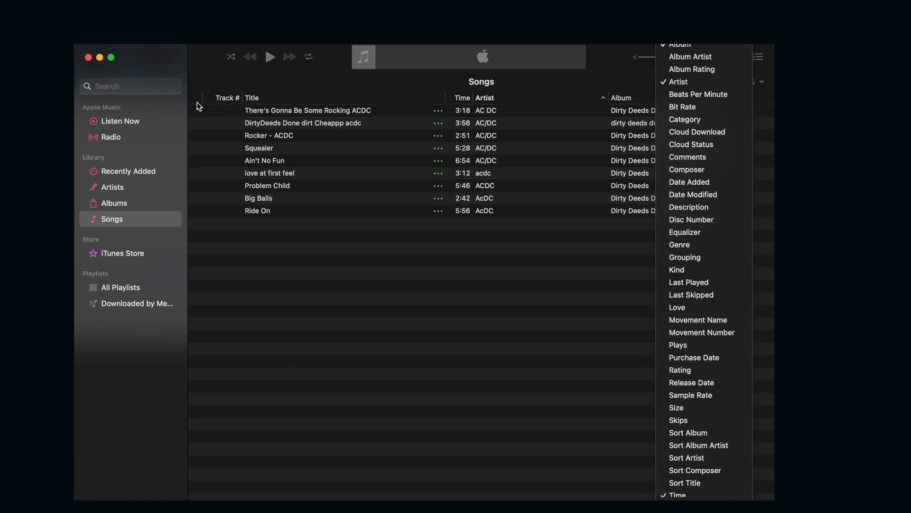
{"action": "scroll", "coordinate": [700, 470], "scroll_direction": "down", "scroll_amount": 2}
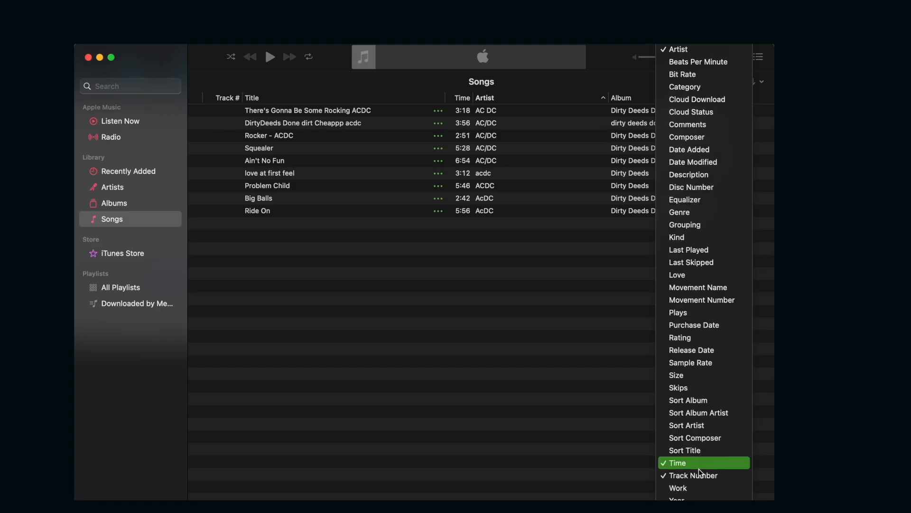
{"action": "left_click", "coordinate": [693, 476]}
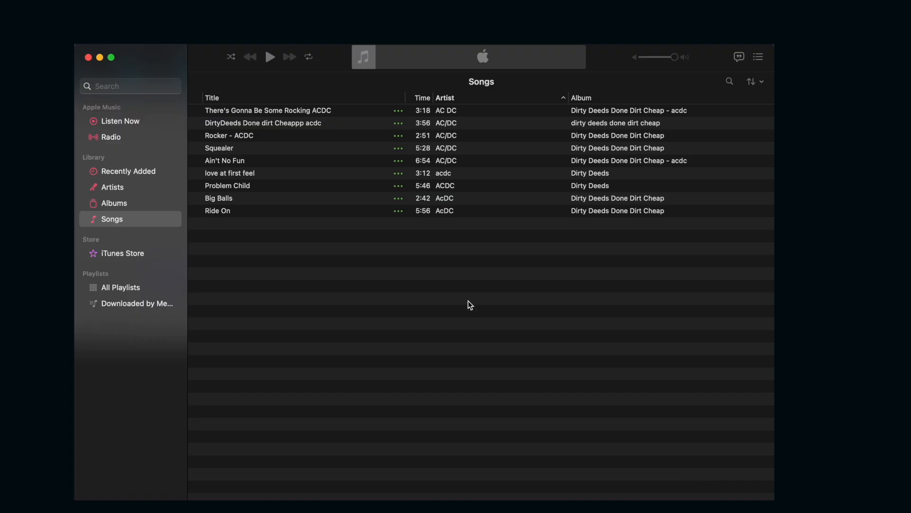
Show the Track Number column again and place it in front of the Title column.
{"action": "right_click", "coordinate": [609, 94]}
{"action": "scroll", "coordinate": [653, 380], "scroll_direction": "down", "scroll_amount": 5}
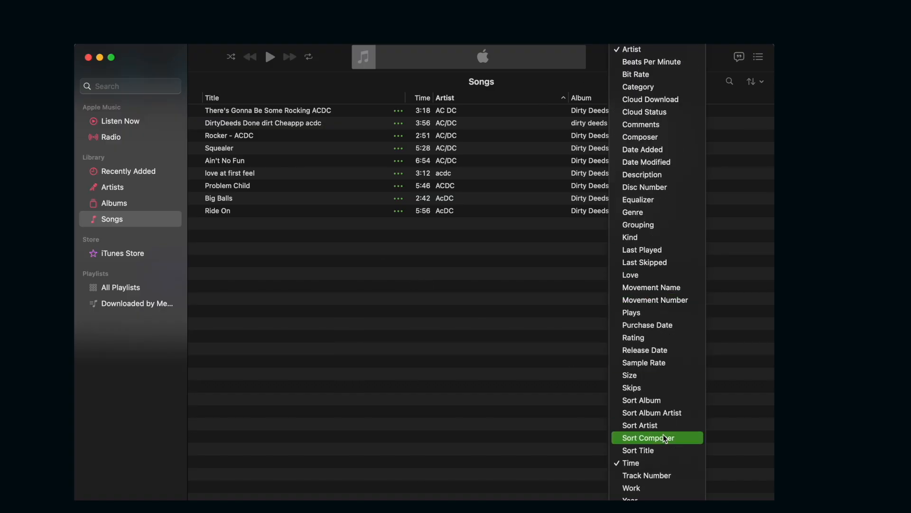
{"action": "left_click", "coordinate": [653, 475]}
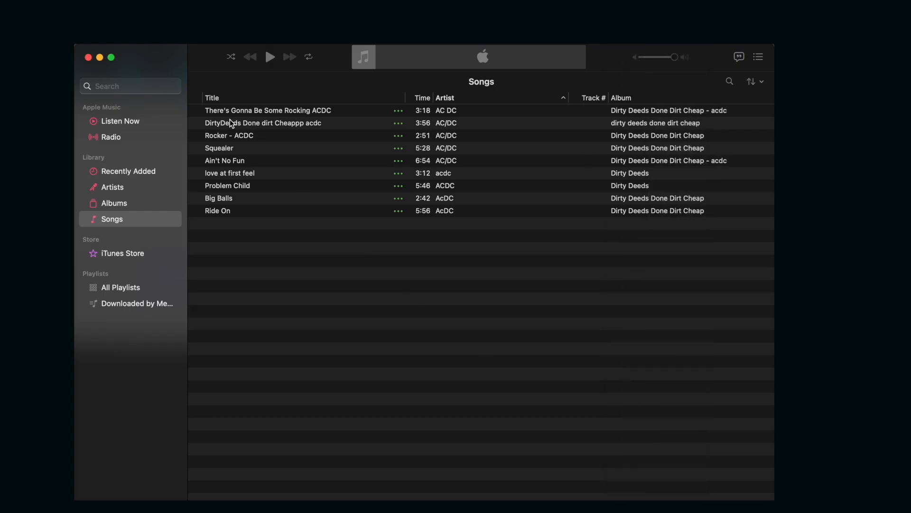
{"action": "left_click_drag", "start_coordinate": [593, 97], "coordinate": [222, 97]}
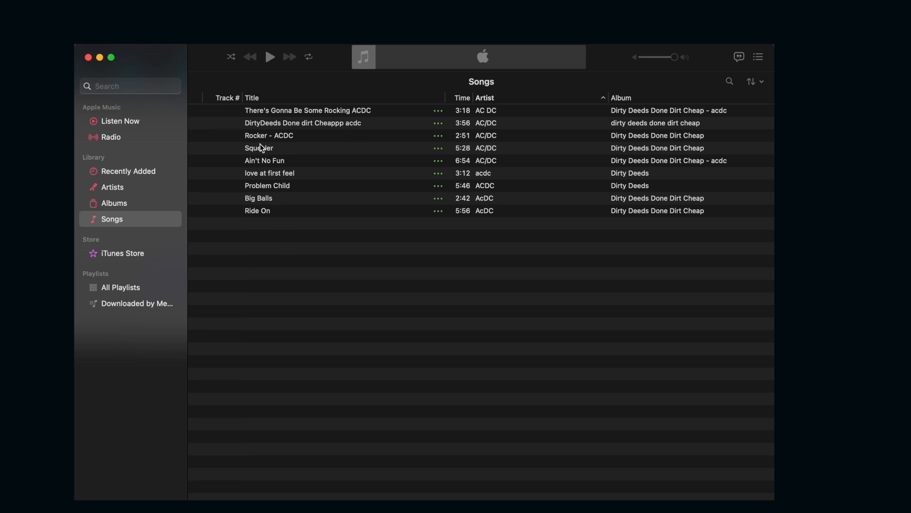
{"action": "right_click", "coordinate": [651, 99]}
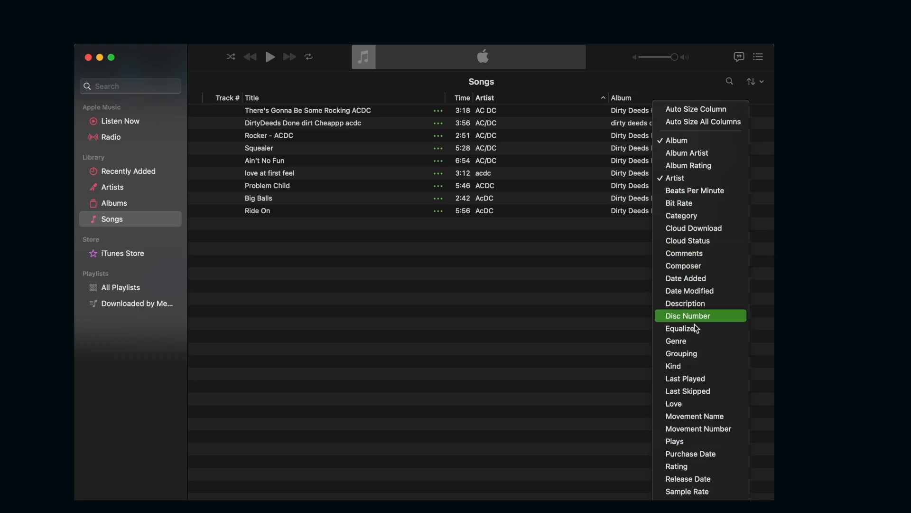
{"action": "left_click", "coordinate": [519, 297]}
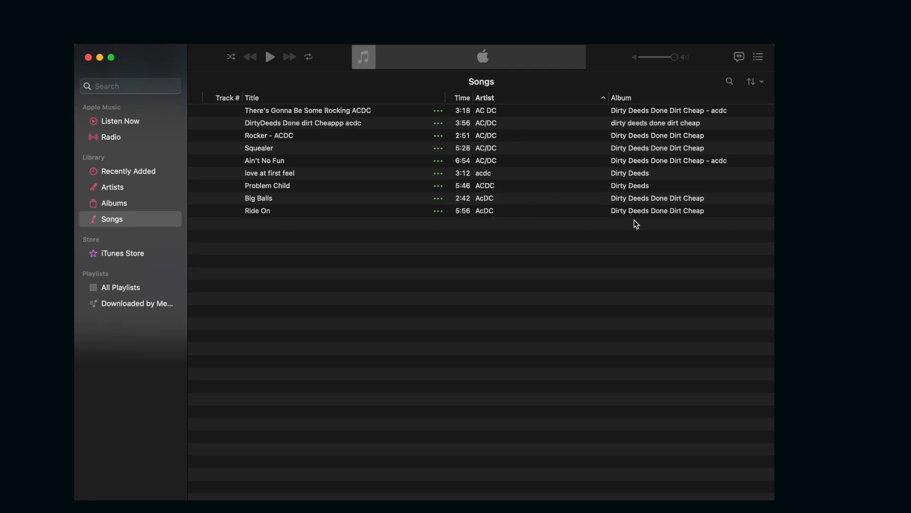
{"action": "scroll", "coordinate": [635, 221], "scroll_direction": "right", "scroll_amount": 3}
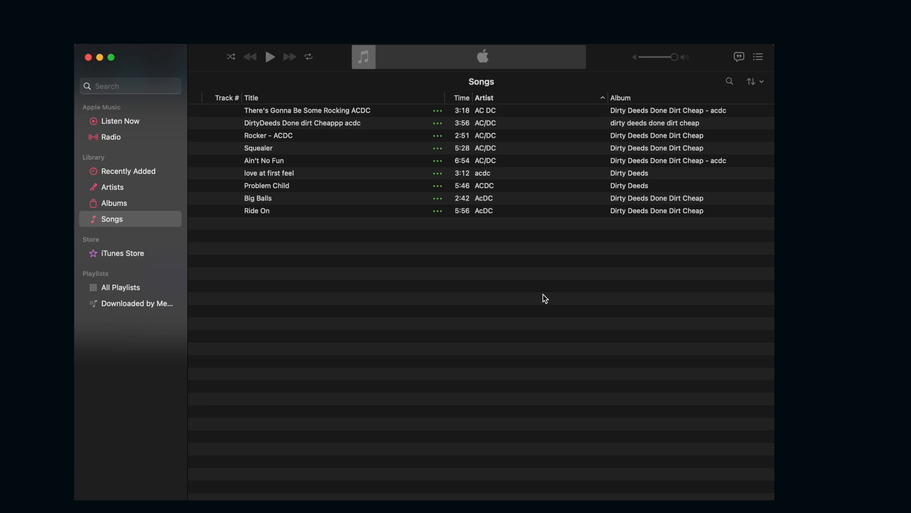
Open the info details of "There's Gonna Be Some Rocking ACDC", review the fields and close without changing anything.
{"action": "left_click", "coordinate": [509, 113]}
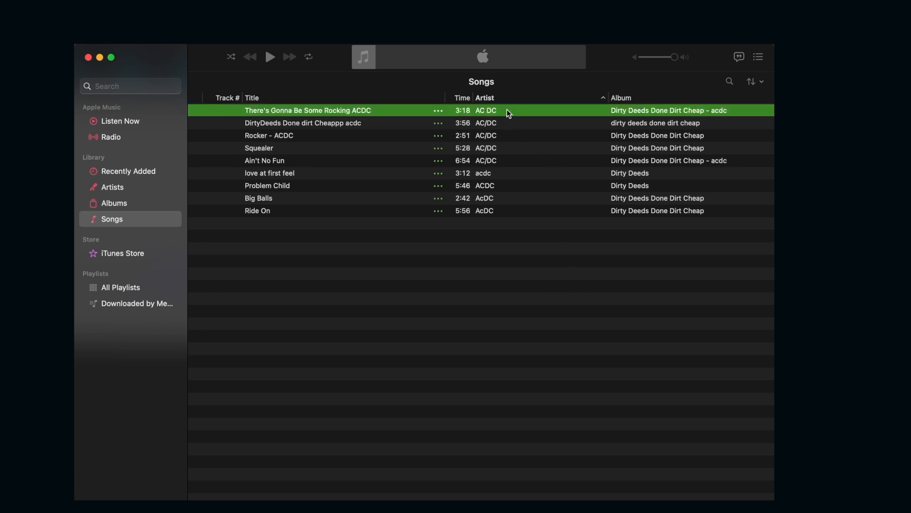
{"action": "right_click", "coordinate": [514, 112]}
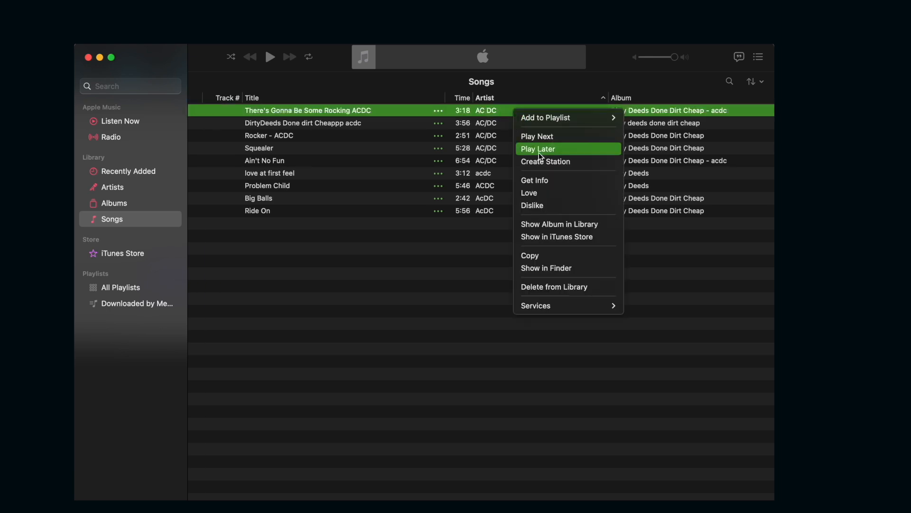
{"action": "left_click", "coordinate": [546, 177]}
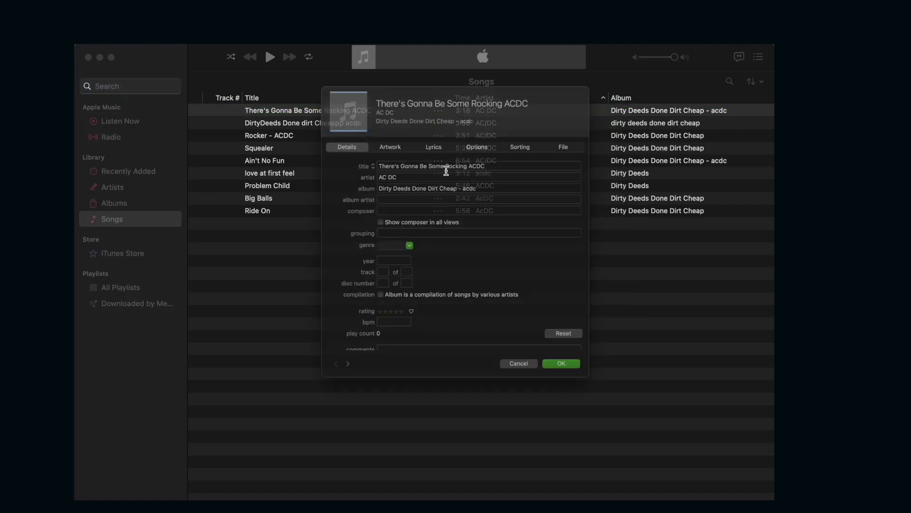
{"action": "left_click_drag", "start_coordinate": [409, 61], "coordinate": [381, 113]}
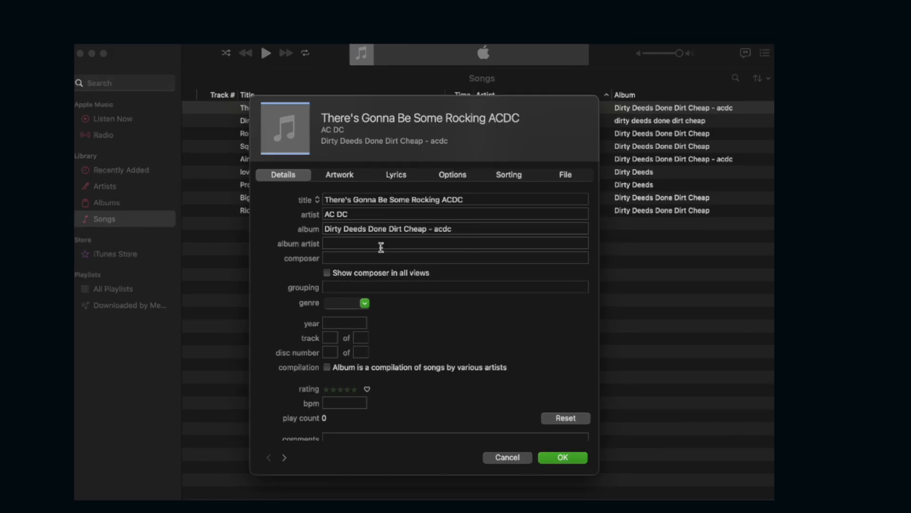
{"action": "left_click", "coordinate": [561, 453]}
{"action": "left_click", "coordinate": [537, 205]}
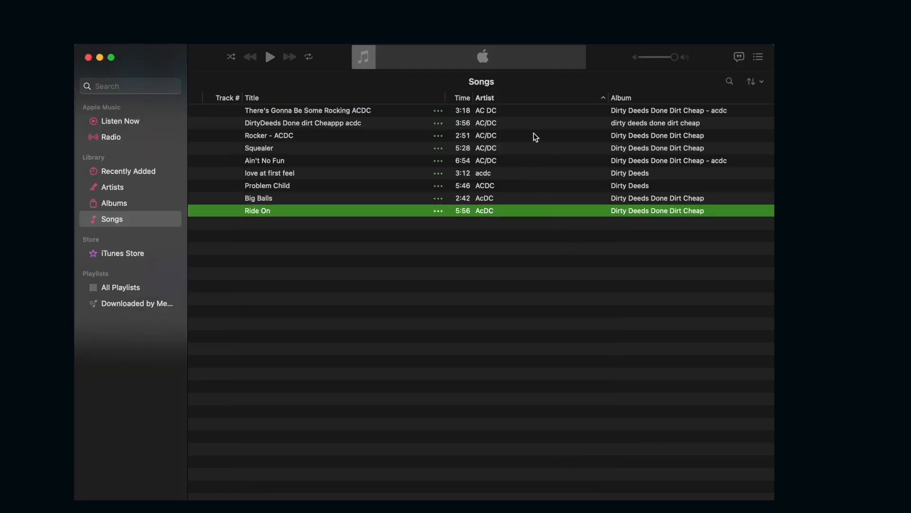
{"action": "left_click", "coordinate": [513, 112]}
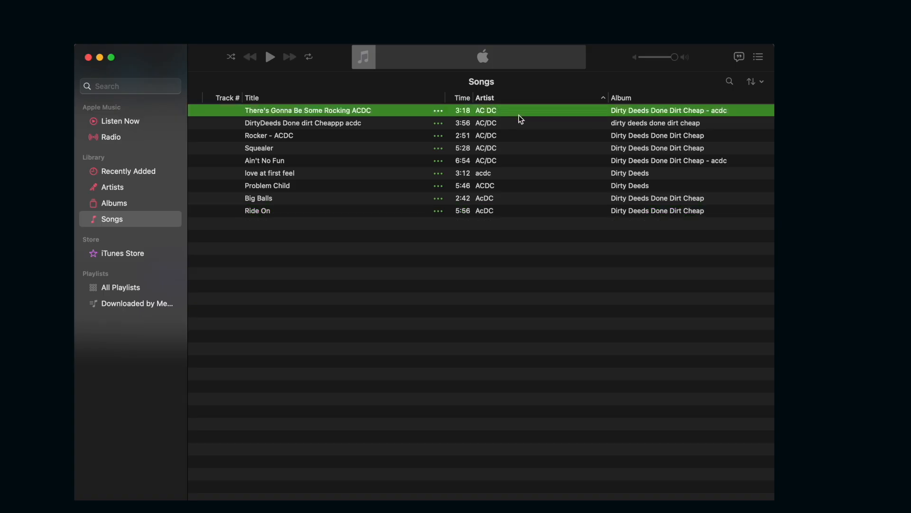
{"action": "left_click", "coordinate": [514, 210]}
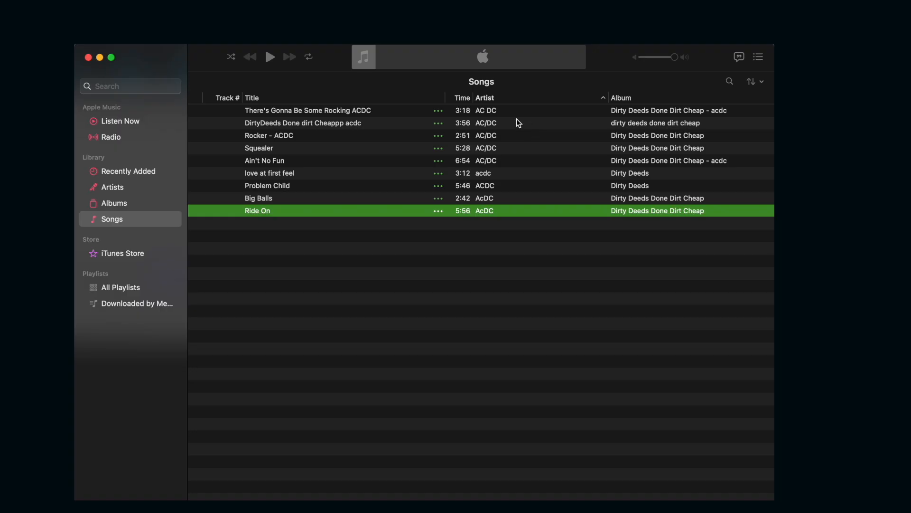
{"action": "left_click", "coordinate": [525, 161], "text": "shift"}
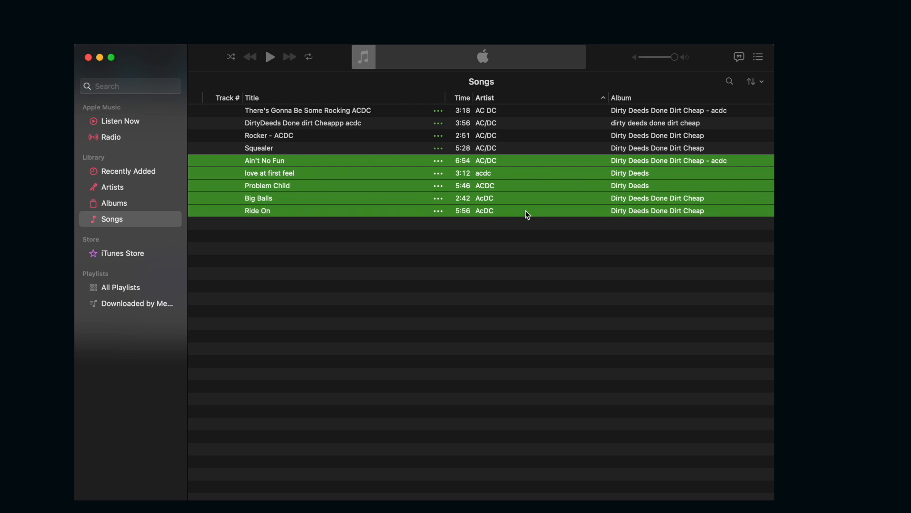
{"action": "left_click", "coordinate": [539, 233]}
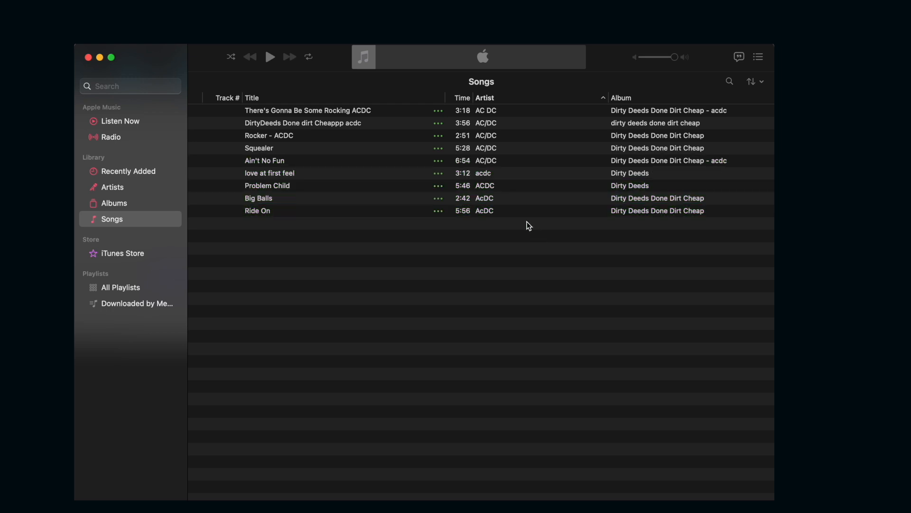
Select all the songs, open their shared info details, review the editable fields and close without changing anything.
{"action": "left_click", "coordinate": [523, 116]}
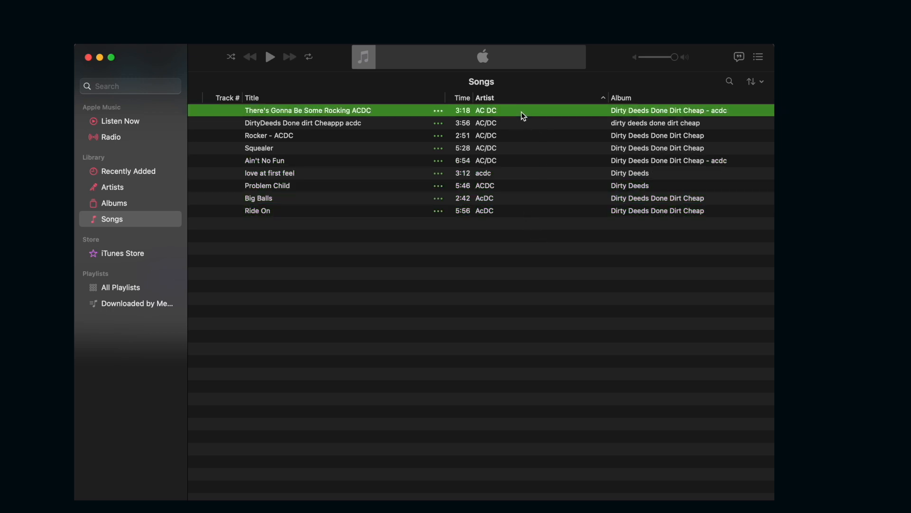
{"action": "left_click", "coordinate": [533, 216], "text": "shift"}
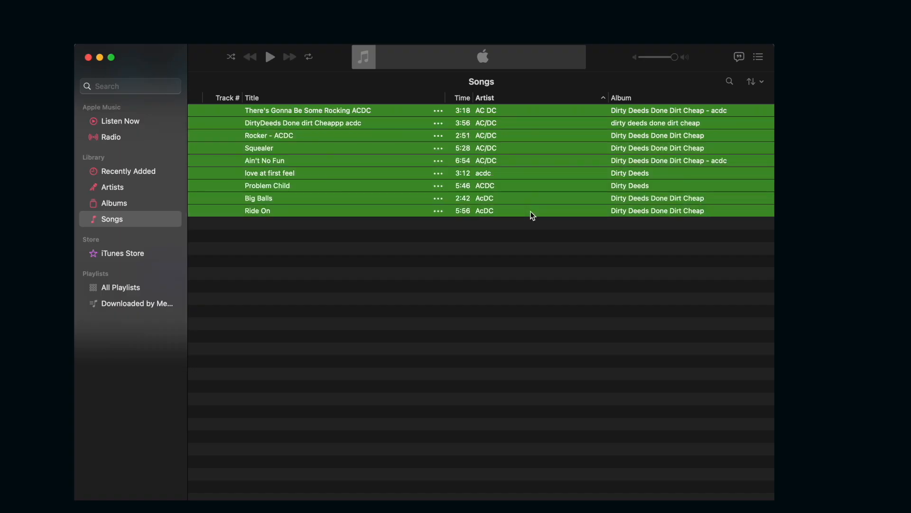
{"action": "right_click", "coordinate": [534, 162]}
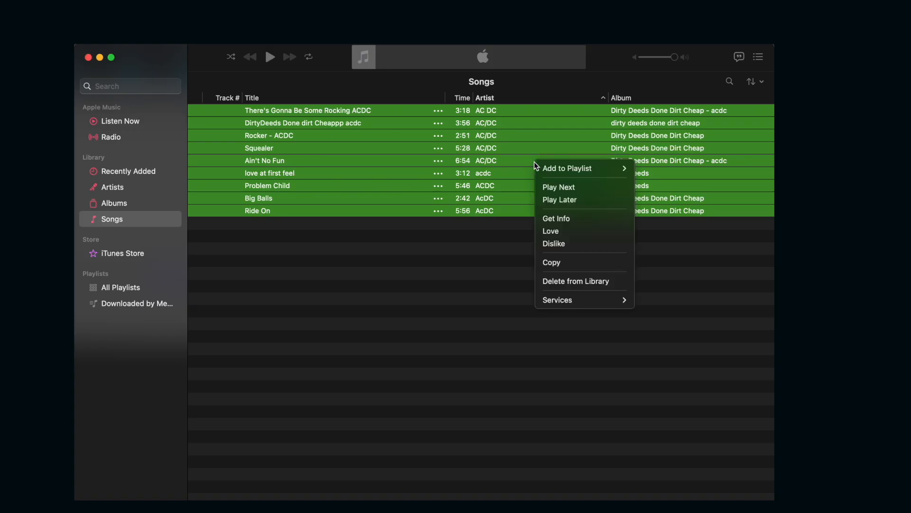
{"action": "left_click", "coordinate": [555, 219]}
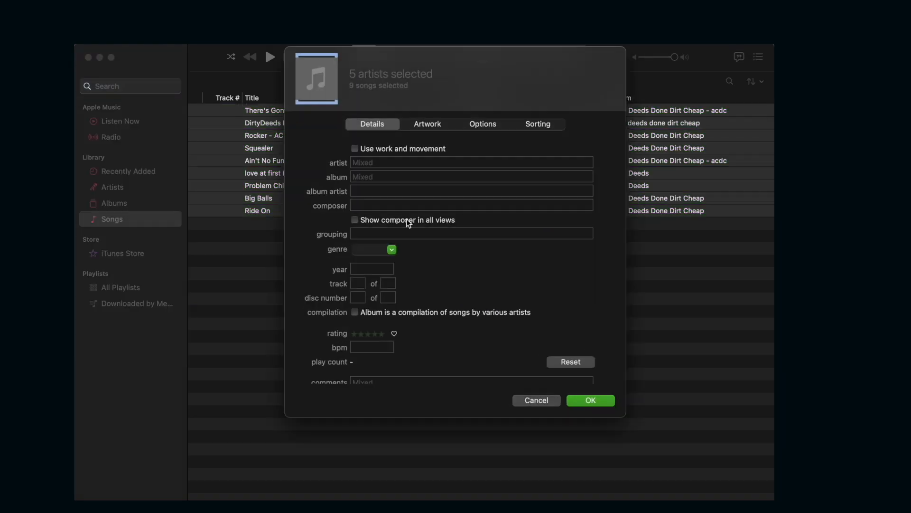
{"action": "scroll", "coordinate": [484, 265], "scroll_direction": "down", "scroll_amount": 1}
{"action": "scroll", "coordinate": [484, 258], "scroll_direction": "up", "scroll_amount": 1}
{"action": "left_click", "coordinate": [597, 400]}
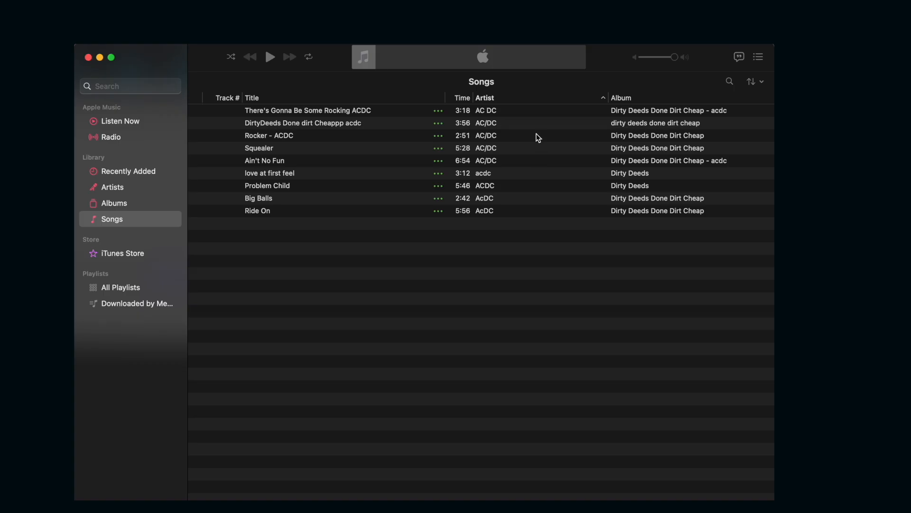
Select all nine songs, open their shared info details and set the artist to AC/DC.
{"action": "left_click", "coordinate": [530, 116]}
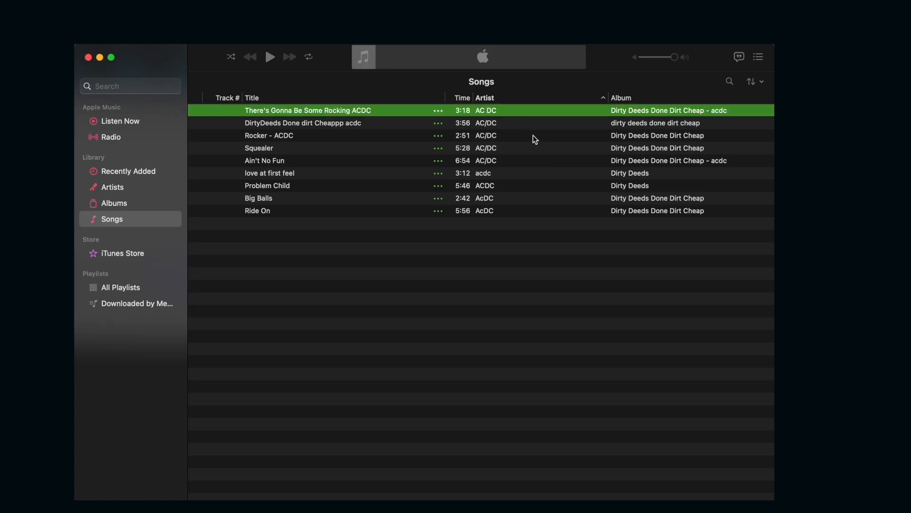
{"action": "left_click", "coordinate": [534, 211], "text": "shift"}
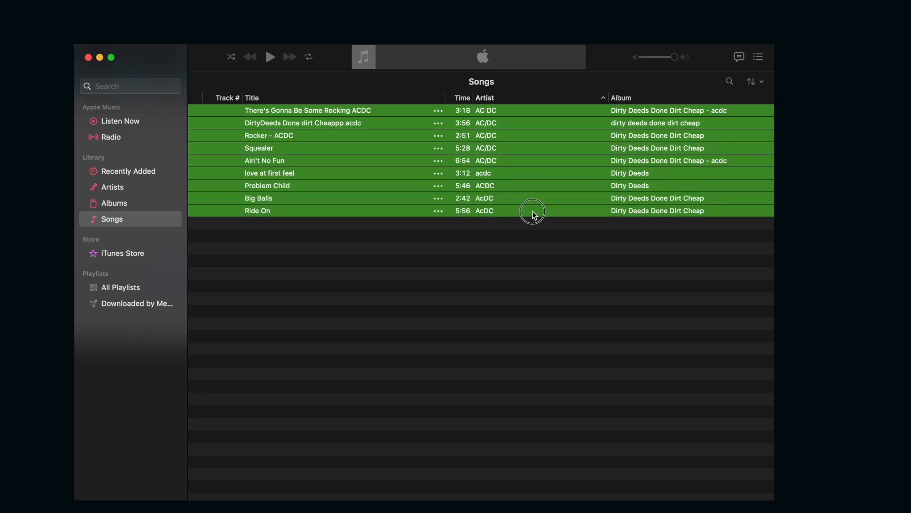
{"action": "right_click", "coordinate": [553, 185]}
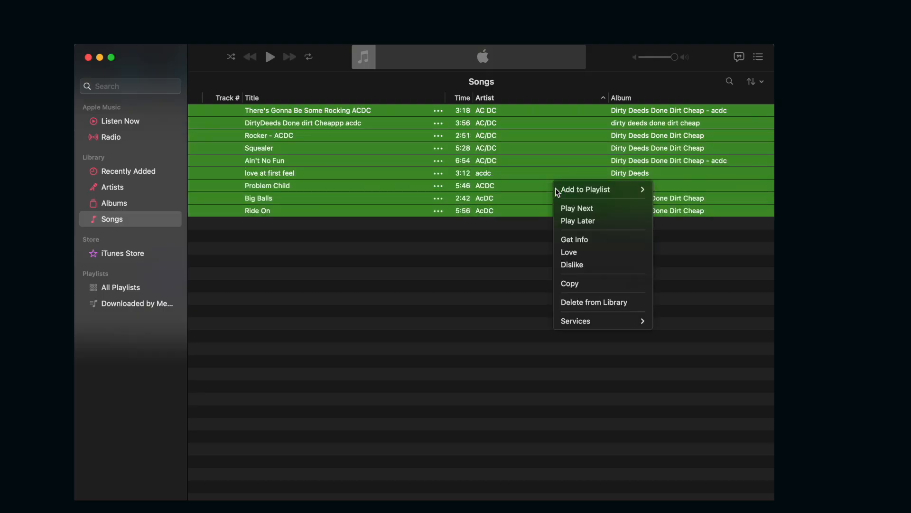
{"action": "left_click", "coordinate": [574, 240]}
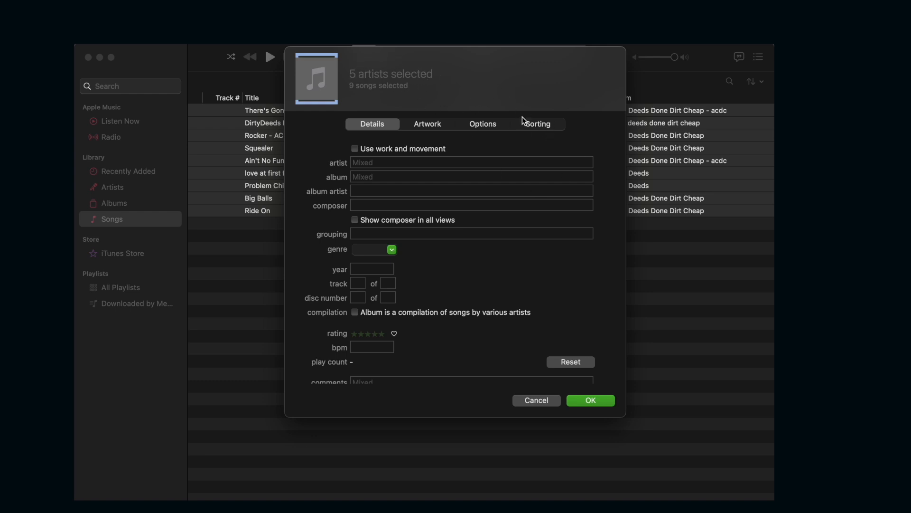
{"action": "left_click", "coordinate": [372, 163]}
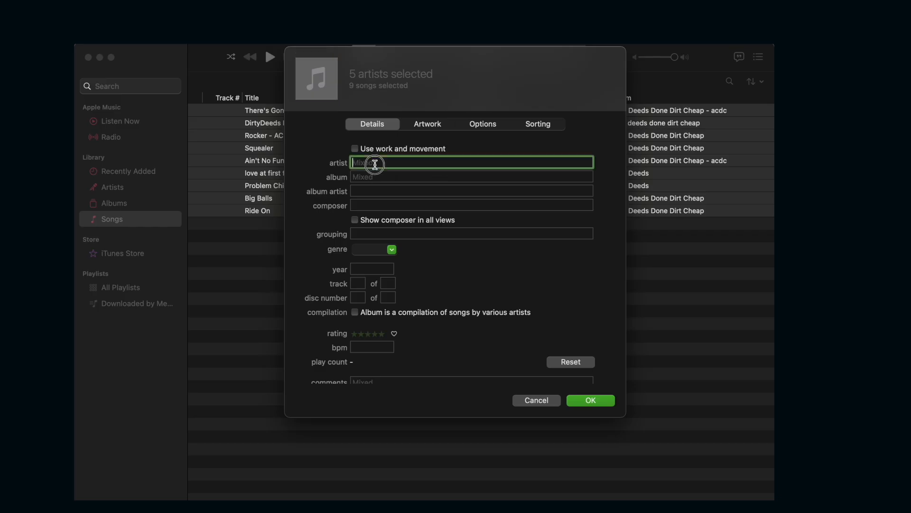
{"action": "type", "text": "AC DC"}
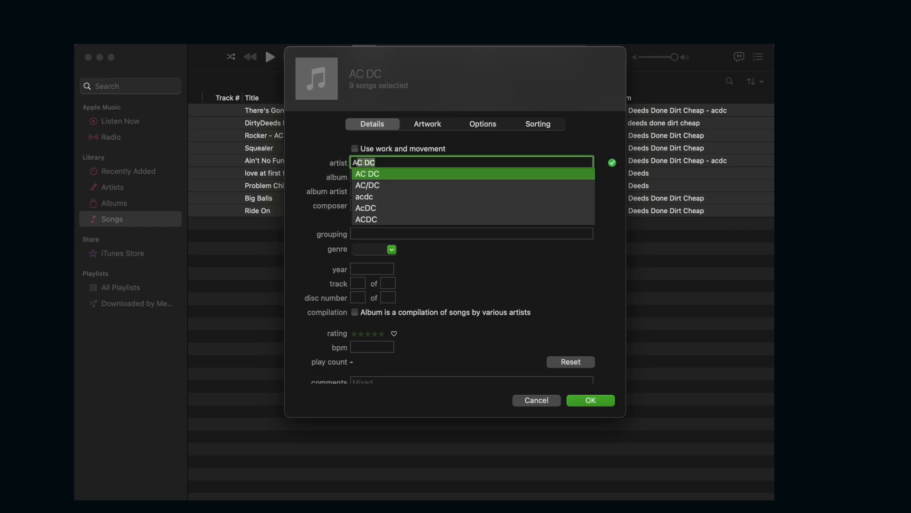
{"action": "left_click", "coordinate": [365, 186]}
{"action": "left_click", "coordinate": [401, 166]}
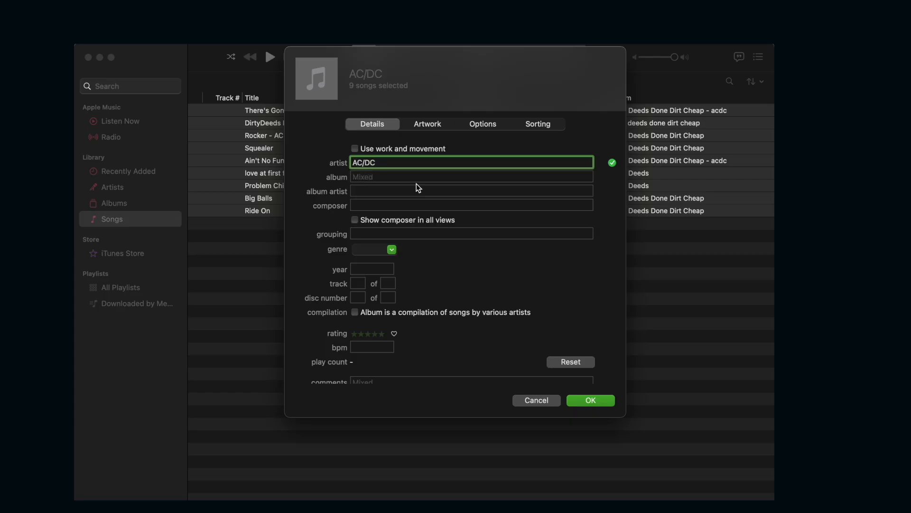
Set the album of all selected songs to "Dirty Deeds Done Dirt Cheap" and save the shared info.
{"action": "left_click", "coordinate": [381, 176]}
{"action": "type", "text": "Dirty Deeds"}
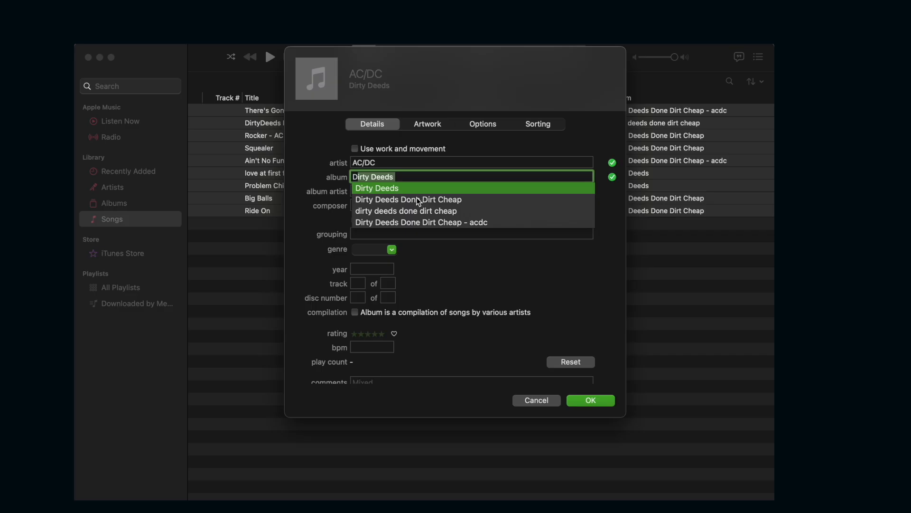
{"action": "left_click", "coordinate": [445, 200]}
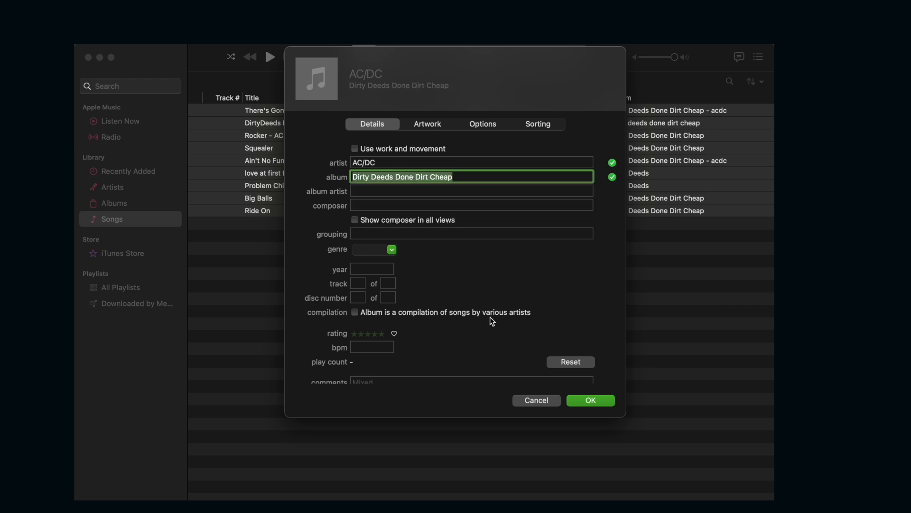
{"action": "left_click", "coordinate": [592, 401]}
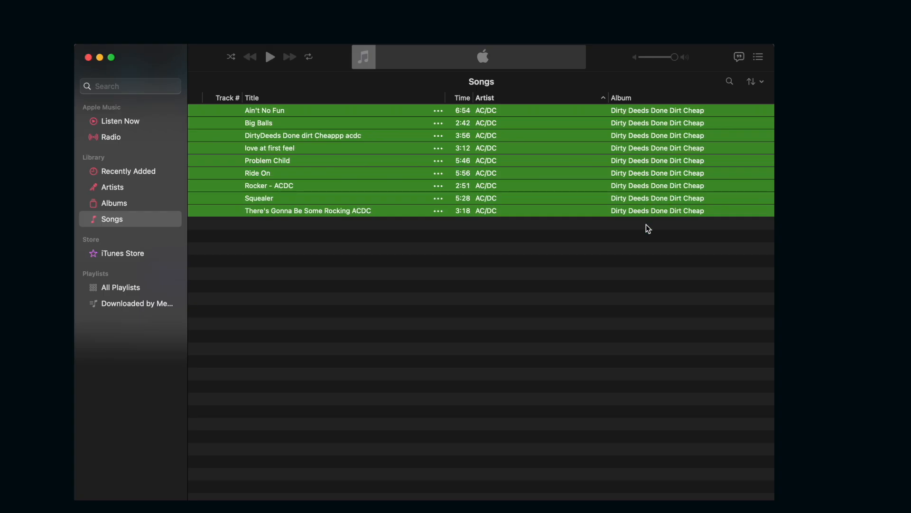
Reopen the shared info of all songs, clear their comments, save the change and deselect the songs.
{"action": "right_click", "coordinate": [538, 167]}
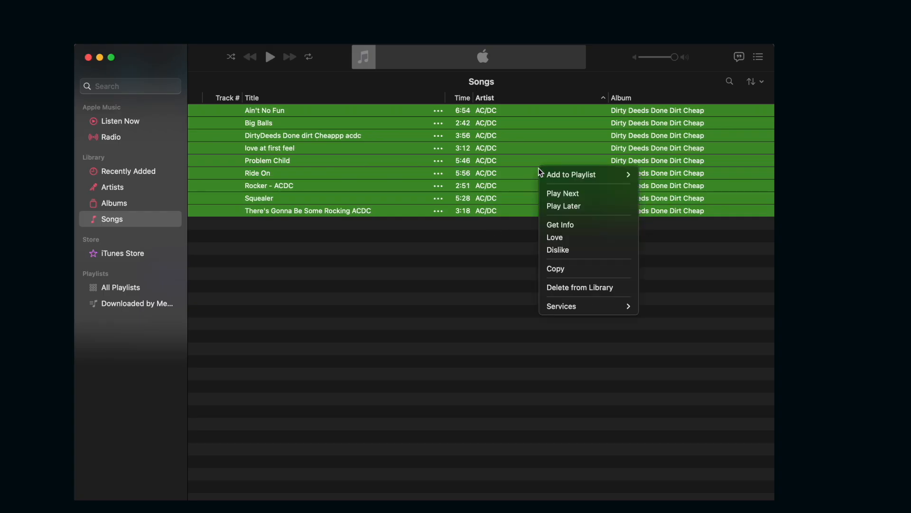
{"action": "left_click", "coordinate": [565, 224]}
{"action": "scroll", "coordinate": [468, 239], "scroll_direction": "down", "scroll_amount": 2}
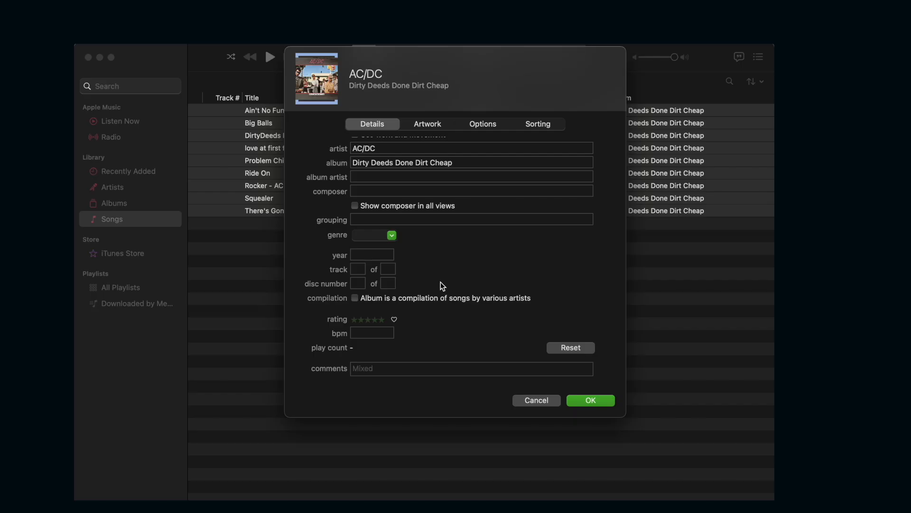
{"action": "scroll", "coordinate": [440, 282], "scroll_direction": "down", "scroll_amount": 1}
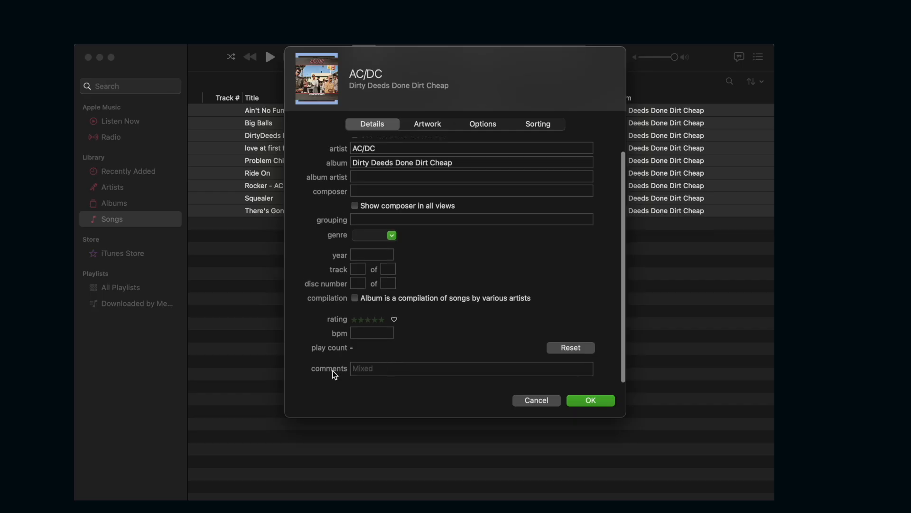
{"action": "left_click", "coordinate": [382, 369]}
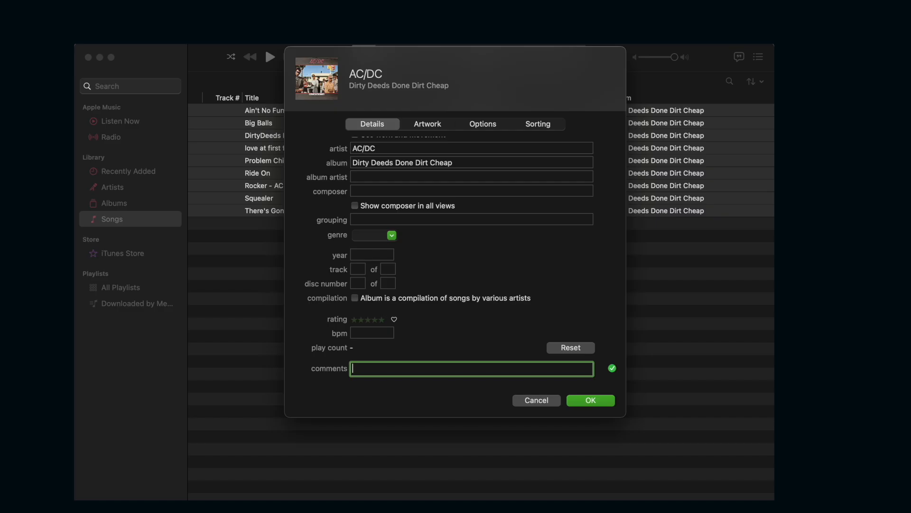
{"action": "left_click", "coordinate": [463, 346]}
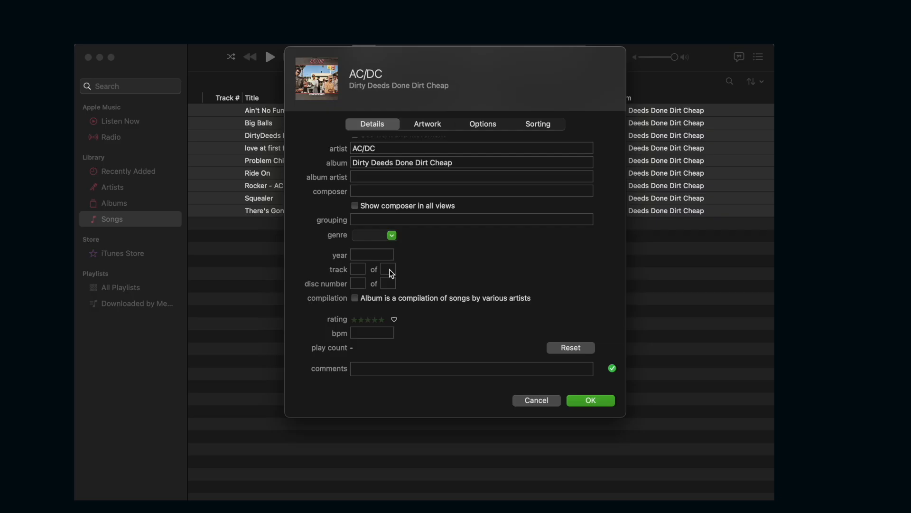
{"action": "left_click", "coordinate": [364, 255]}
{"action": "left_click", "coordinate": [364, 236]}
{"action": "key", "text": "BackSpace"}
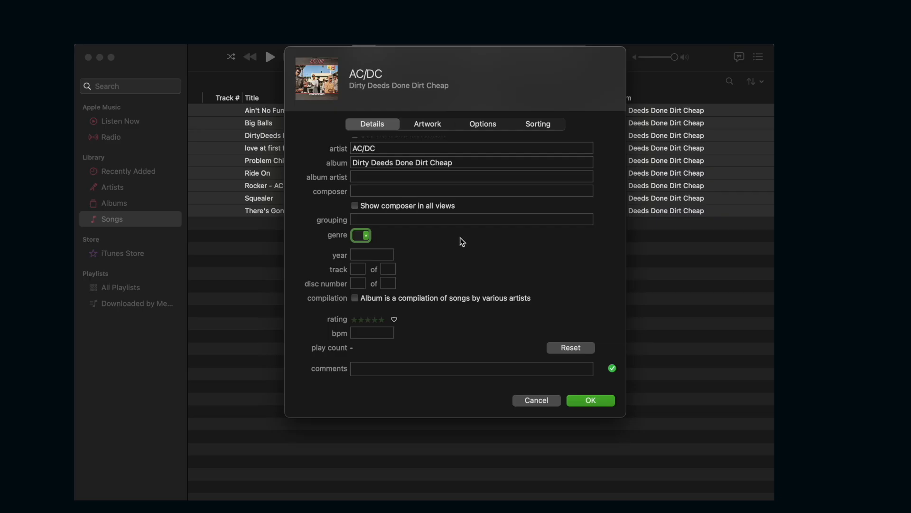
{"action": "scroll", "coordinate": [478, 240], "scroll_direction": "up", "scroll_amount": 2}
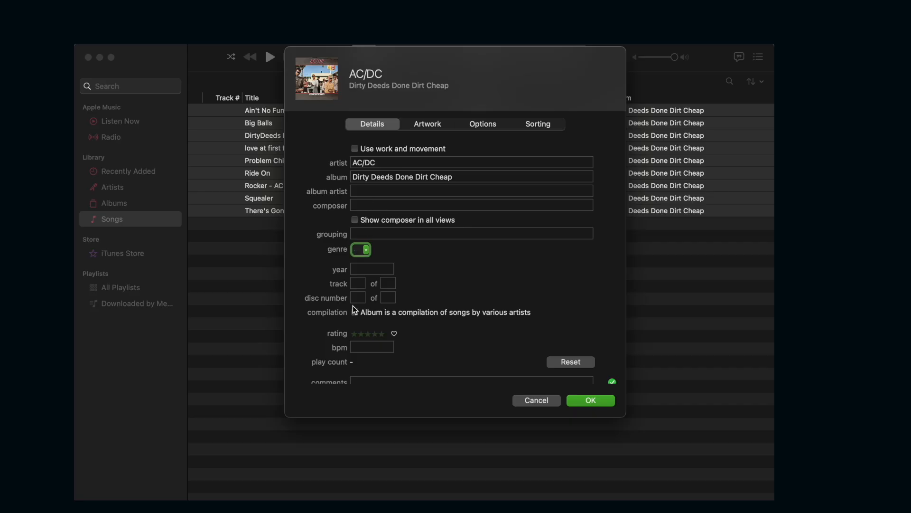
{"action": "left_click", "coordinate": [586, 398]}
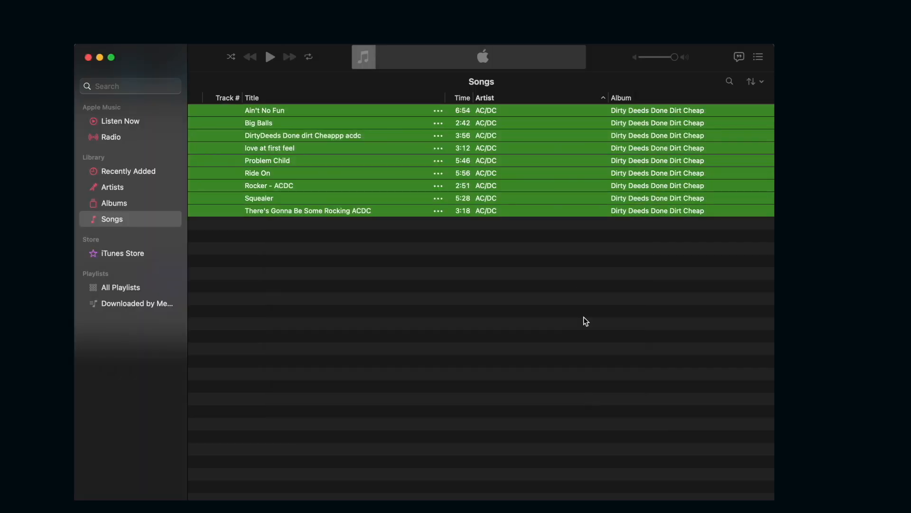
{"action": "left_click", "coordinate": [525, 273]}
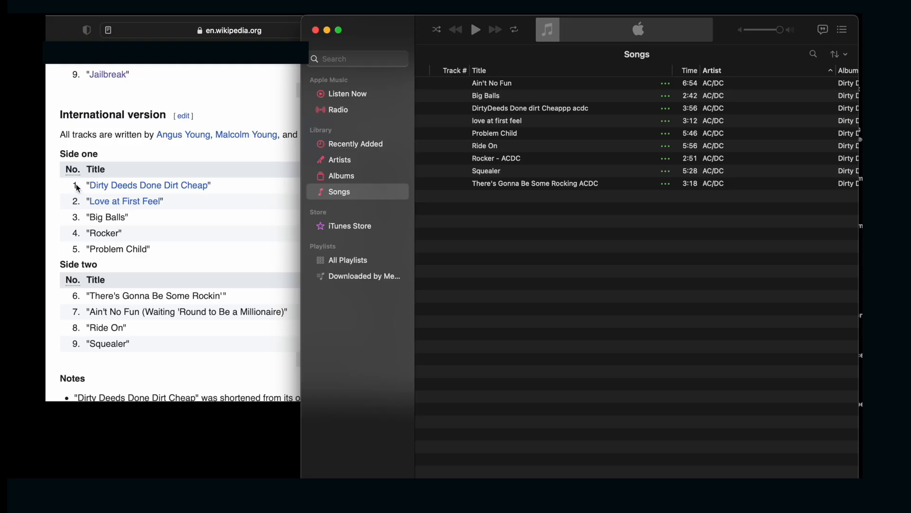
Open the info of "Ain't No Fun" and complete its title as "Ain't No Fun (Waiting 'Round to Be a Millionaire)".
{"action": "left_click", "coordinate": [544, 84]}
{"action": "right_click", "coordinate": [528, 84]}
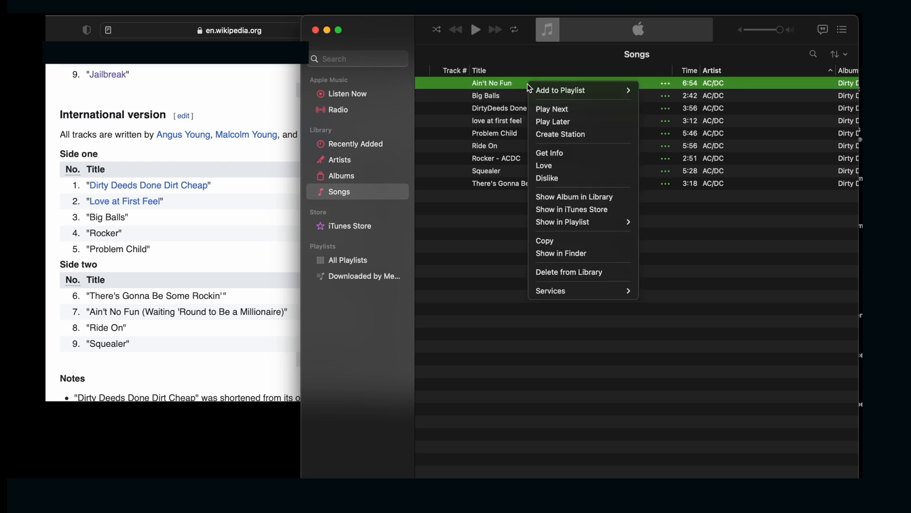
{"action": "left_click", "coordinate": [553, 153]}
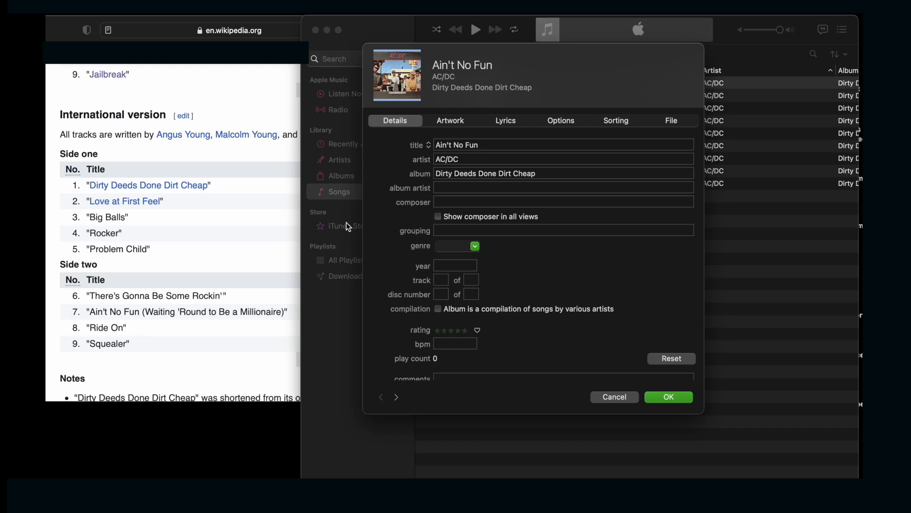
{"action": "left_click", "coordinate": [496, 146]}
{"action": "type", "text": "(Waiting"}
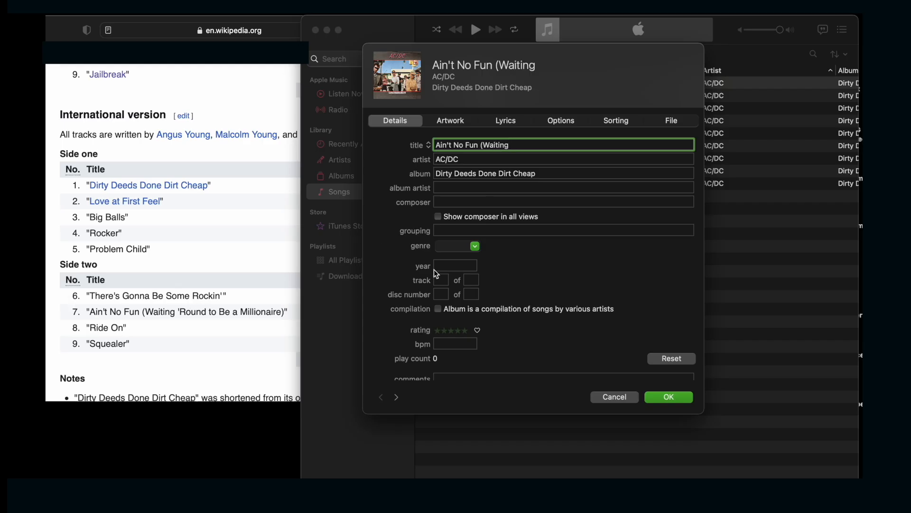
{"action": "type", "text": " 'Round to Be a Millionaire"}
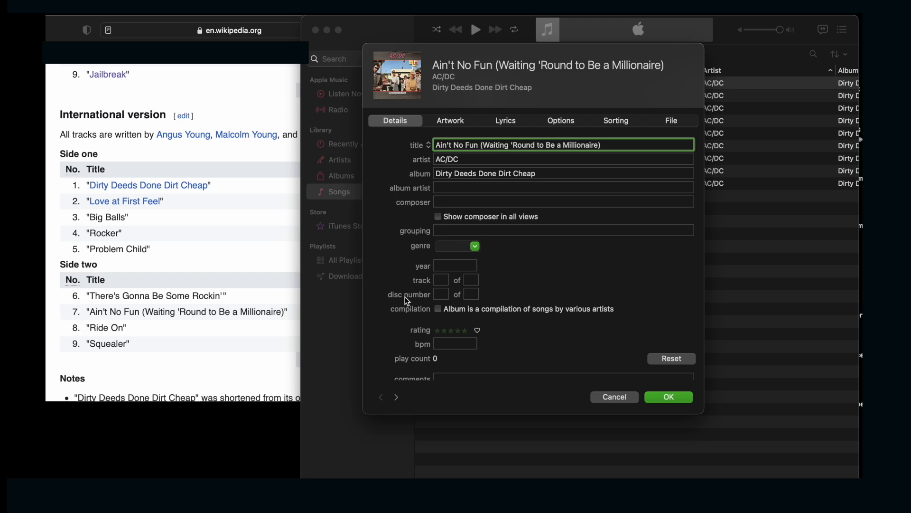
Set the track number of "Ain't No Fun" to 7 with no track total, and that of "Big Balls" to 3.
{"action": "left_click", "coordinate": [445, 284]}
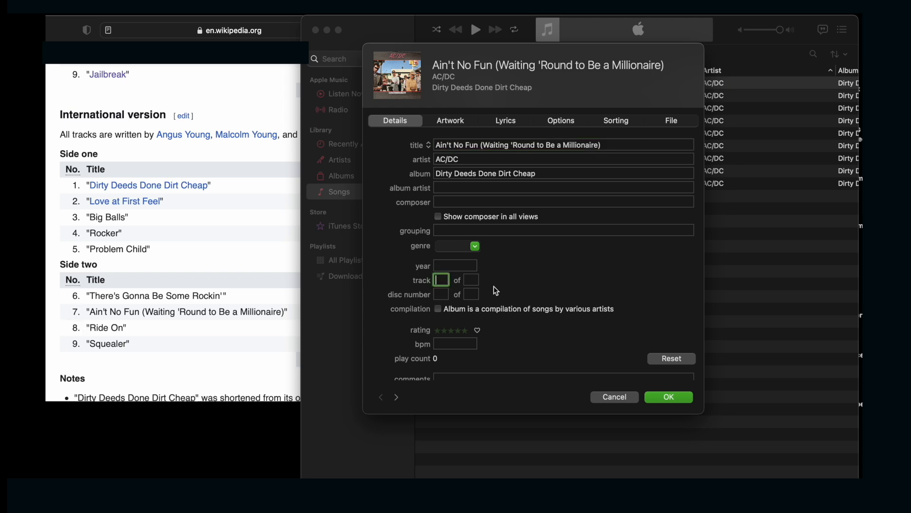
{"action": "left_click", "coordinate": [470, 280]}
{"action": "type", "text": "9"}
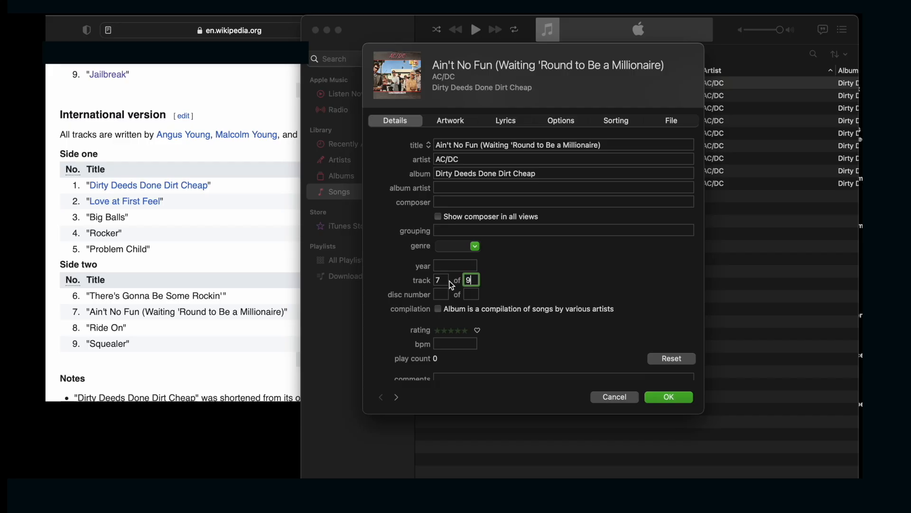
{"action": "key", "text": "BackSpace"}
{"action": "left_click", "coordinate": [475, 280]}
{"action": "left_click", "coordinate": [443, 281]}
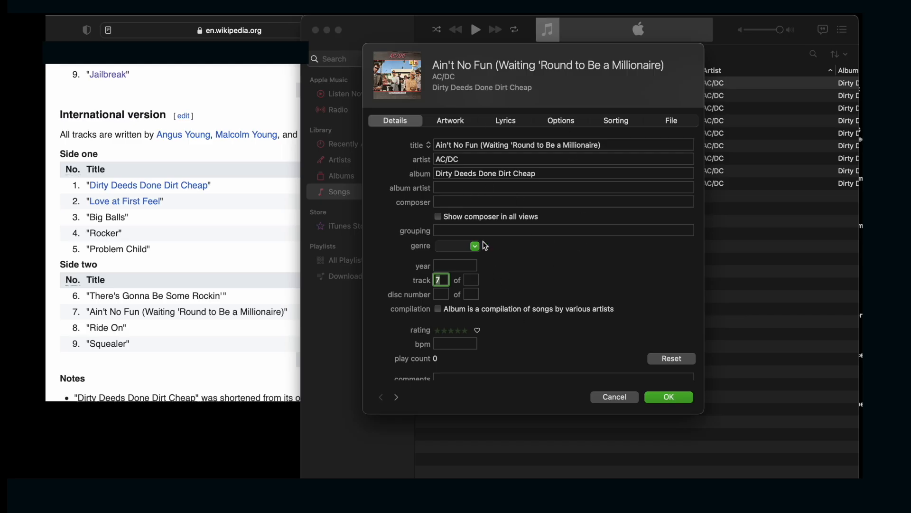
{"action": "left_click", "coordinate": [445, 282]}
{"action": "left_click_drag", "start_coordinate": [412, 280], "coordinate": [429, 281]}
{"action": "left_click", "coordinate": [542, 291]}
{"action": "left_click", "coordinate": [397, 396]}
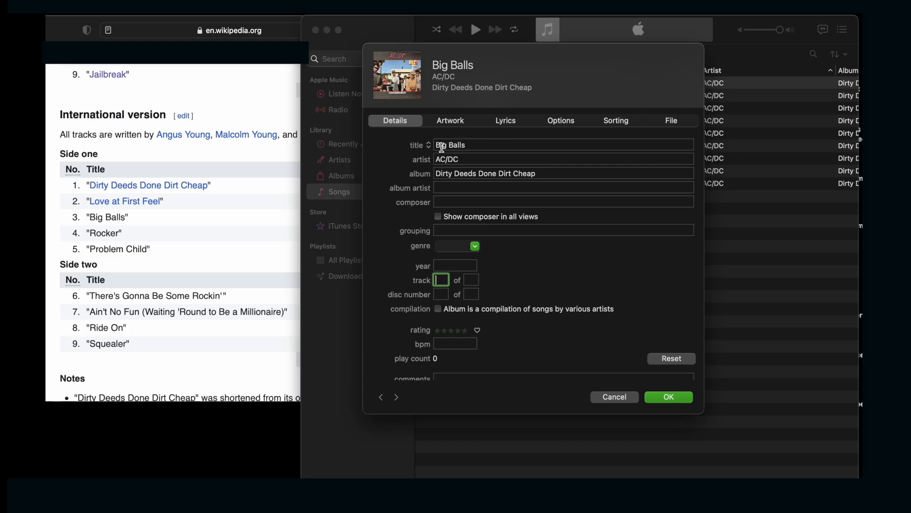
{"action": "type", "text": "3"}
Correct the title of "DirtyDeeds Done dirt Cheappp acdc" to "Dirty Deeds Done Dirt Cheap" and enter its track number from the Wikipedia list, 1.
{"action": "left_click", "coordinate": [396, 398]}
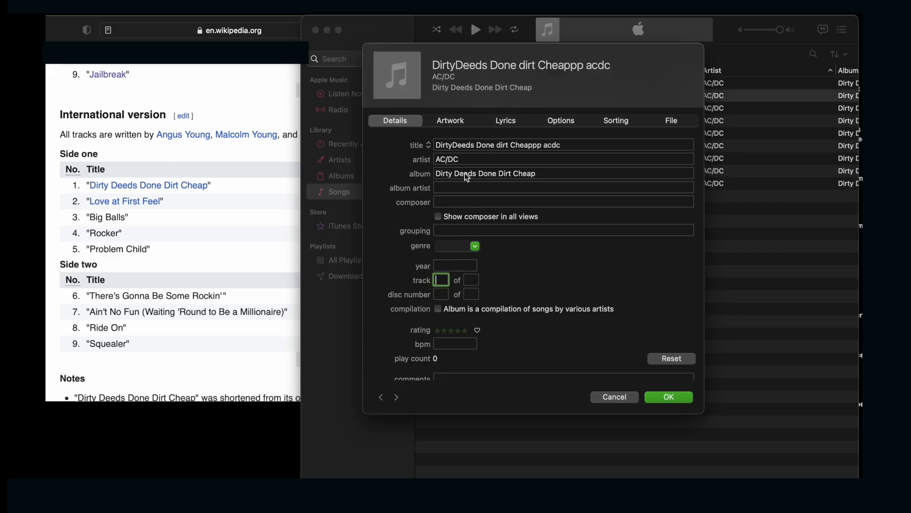
{"action": "left_click", "coordinate": [452, 145]}
{"action": "left_click", "coordinate": [504, 147]}
{"action": "key", "text": "BackSpace"}
{"action": "type", "text": "D"}
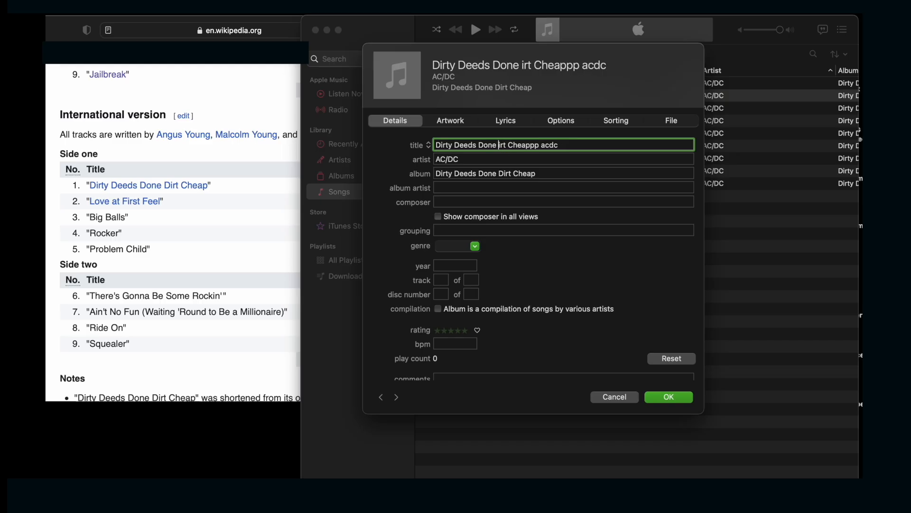
{"action": "key", "text": "Right"}
{"action": "key", "text": "Right"}
{"action": "key", "text": "Right"}
{"action": "key", "text": "Right"}
{"action": "key", "text": "Right"}
{"action": "key", "text": "Right"}
{"action": "key", "text": "Right"}
{"action": "key", "text": "Right"}
{"action": "key", "text": "Right"}
{"action": "key", "text": "Right"}
{"action": "key", "text": "Right"}
{"action": "key", "text": "Right"}
{"action": "key", "text": "Right"}
{"action": "key", "text": "Right"}
{"action": "key", "text": "Right"}
{"action": "key", "text": "Right"}
{"action": "key", "text": "BackSpace"}
{"action": "key", "text": "BackSpace"}
{"action": "key", "text": "BackSpace"}
{"action": "key", "text": "BackSpace"}
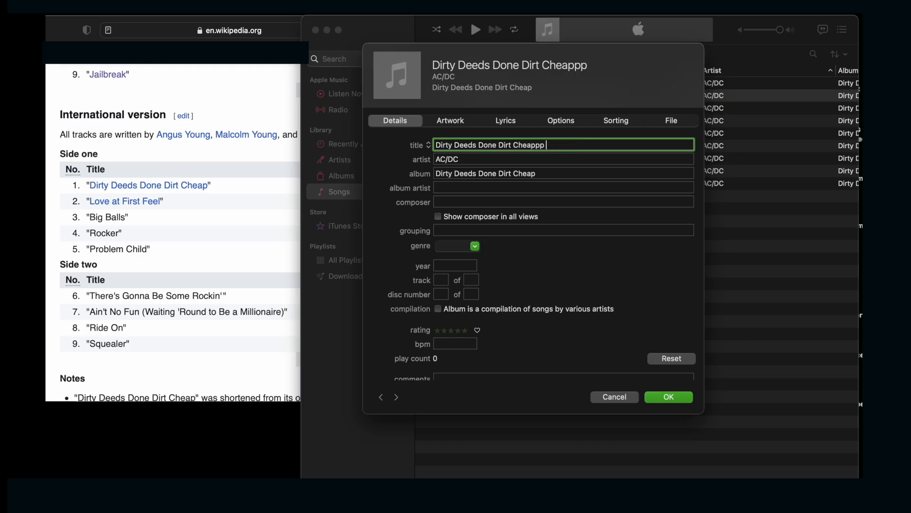
{"action": "left_click", "coordinate": [441, 280]}
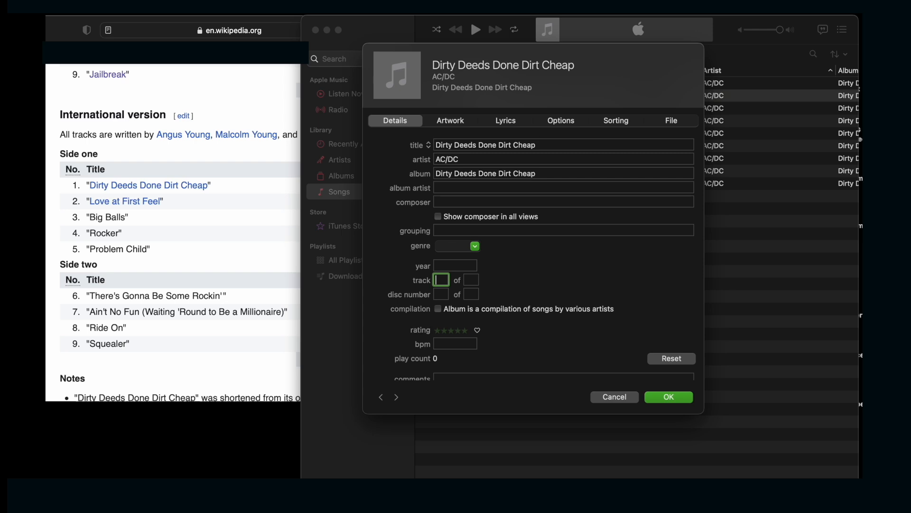
Capitalize the first letter of the title "love at first feel" and enter its track number from the Wikipedia list, 2.
{"action": "left_click", "coordinate": [397, 397]}
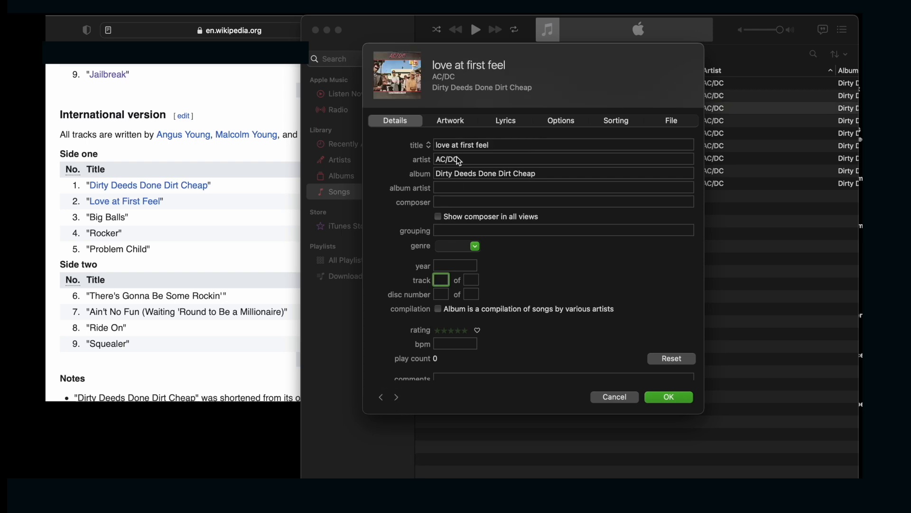
{"action": "left_click", "coordinate": [438, 145]}
{"action": "key", "text": "BackSpace"}
{"action": "type", "text": "L"}
{"action": "left_click", "coordinate": [441, 280]}
Set the track number of "Problem Child" to 5 and that of "Ride On" to 8.
{"action": "left_click", "coordinate": [397, 398]}
{"action": "type", "text": "5"}
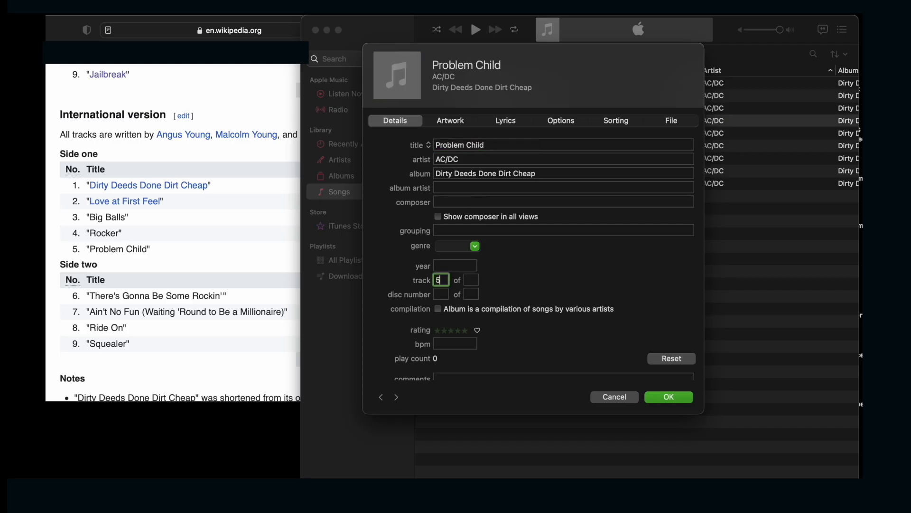
{"action": "left_click", "coordinate": [396, 398]}
{"action": "type", "text": "8"}
Shorten the title of "Rocker - ACDC" to "Rocker" and set its track number to 4.
{"action": "left_click", "coordinate": [396, 398]}
{"action": "left_click", "coordinate": [456, 145]}
{"action": "left_click", "coordinate": [442, 280]}
{"action": "type", "text": "4"}
Set the track number of "There's Gonna Be Some Rocking ACDC" to 6 and remove "ACDC" from its title.
{"action": "left_click", "coordinate": [396, 398]}
{"action": "type", "text": "6"}
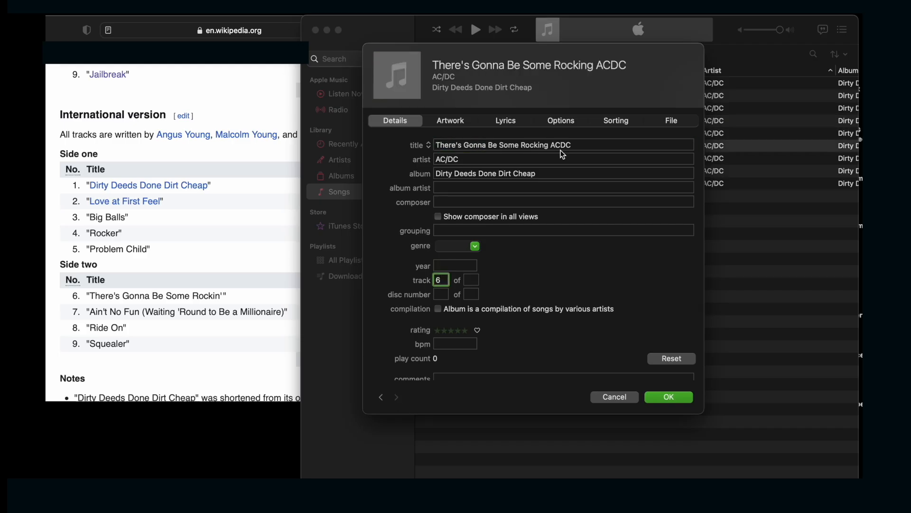
{"action": "left_click", "coordinate": [576, 145]}
{"action": "key", "text": "BackSpace"}
{"action": "key", "text": "BackSpace"}
{"action": "key", "text": "BackSpace"}
{"action": "key", "text": "BackSpace"}
{"action": "key", "text": "BackSpace"}
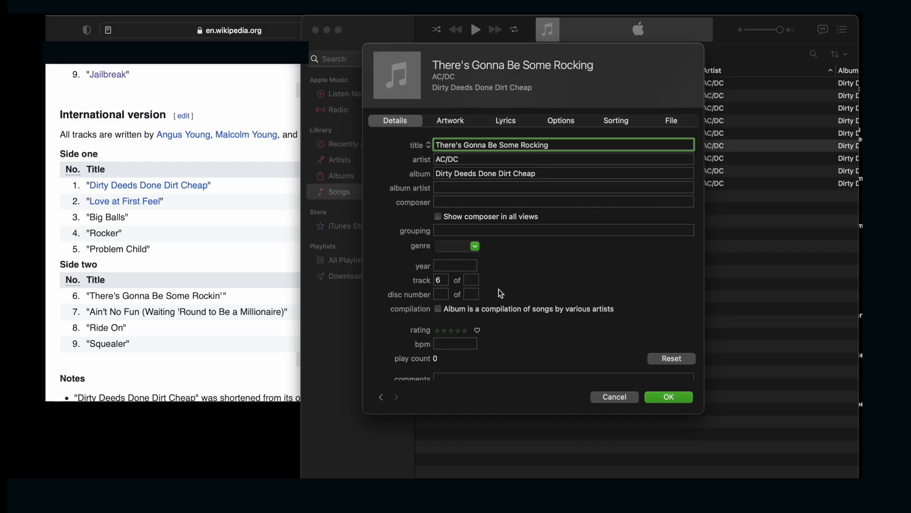
Save the edited title and track number of "There's Gonna Be Some Rocking".
{"action": "left_click", "coordinate": [671, 399]}
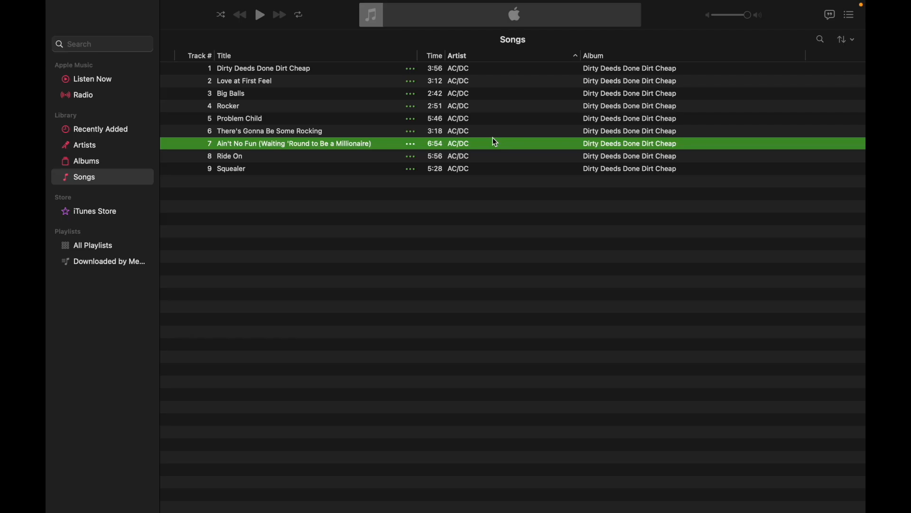
{"action": "key", "text": "a"}
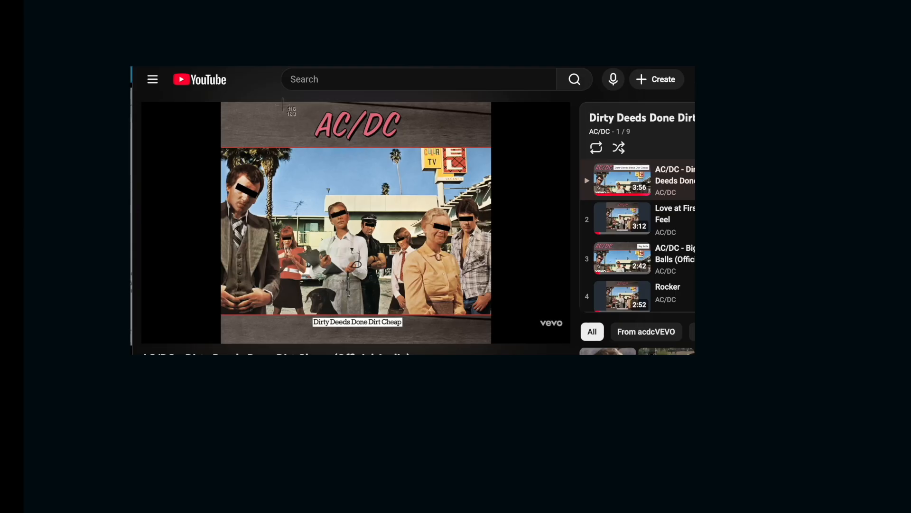
Capture the album cover from the YouTube video and, in Preview, select it with the selection's upper-left corner just inside the cover's edge.
{"action": "left_click_drag", "start_coordinate": [212, 97], "coordinate": [499, 354]}
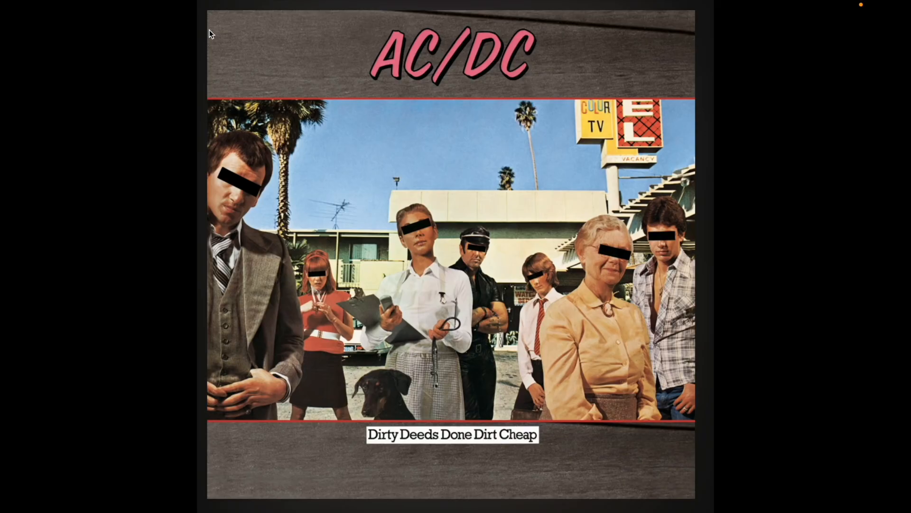
{"action": "left_click_drag", "start_coordinate": [210, 14], "coordinate": [695, 495]}
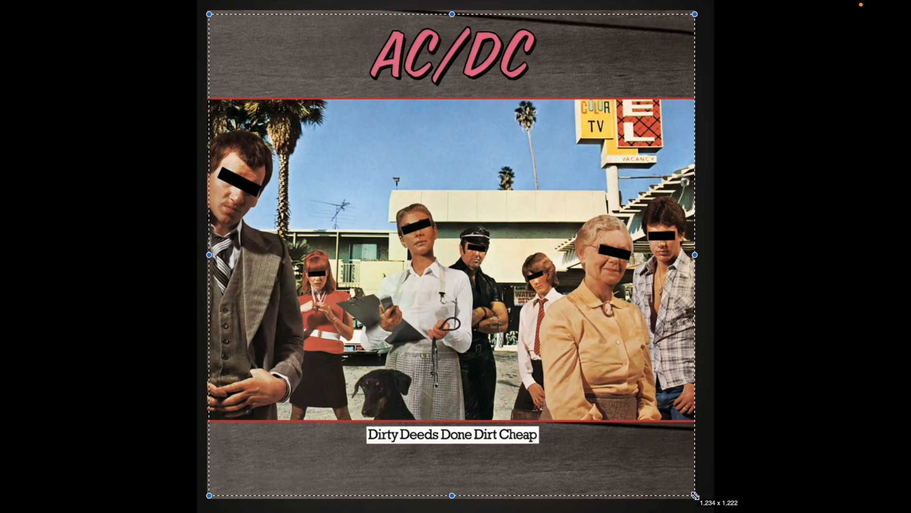
{"action": "left_click_drag", "start_coordinate": [209, 14], "coordinate": [208, 13]}
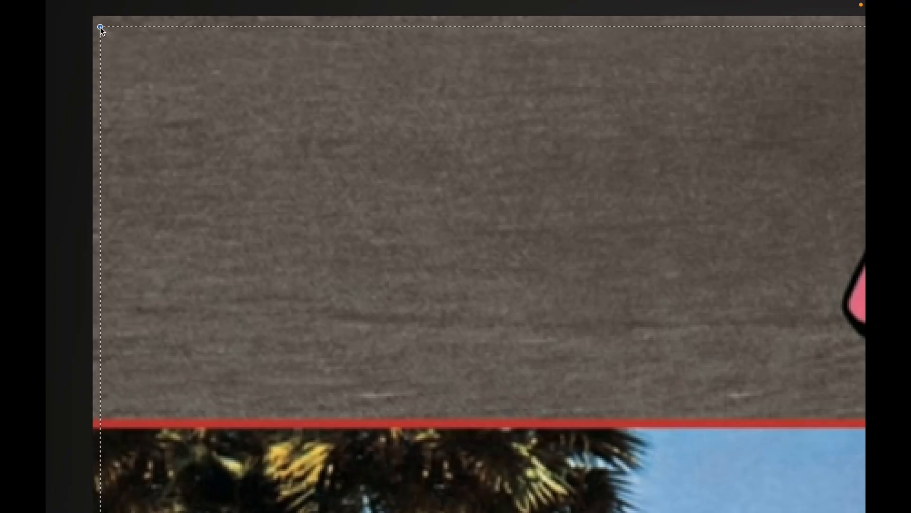
{"action": "left_click_drag", "start_coordinate": [101, 27], "coordinate": [96, 51]}
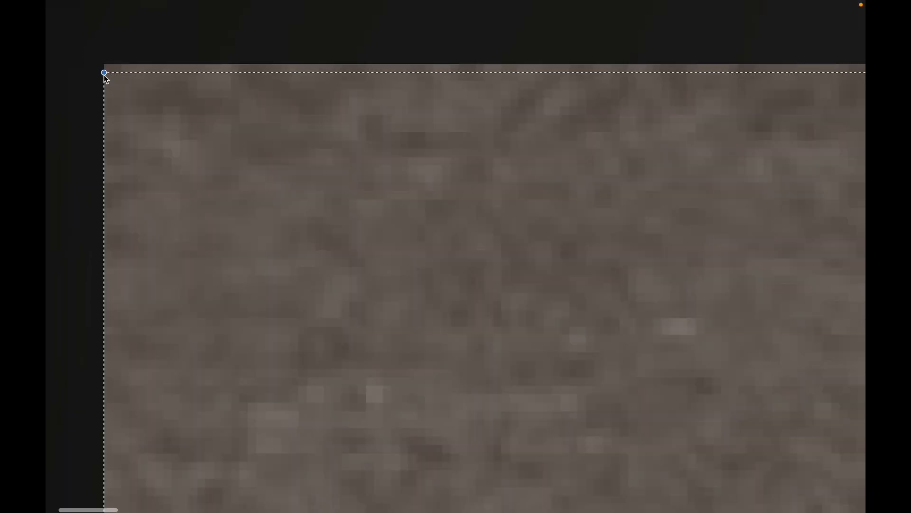
{"action": "left_click_drag", "start_coordinate": [105, 74], "coordinate": [126, 77]}
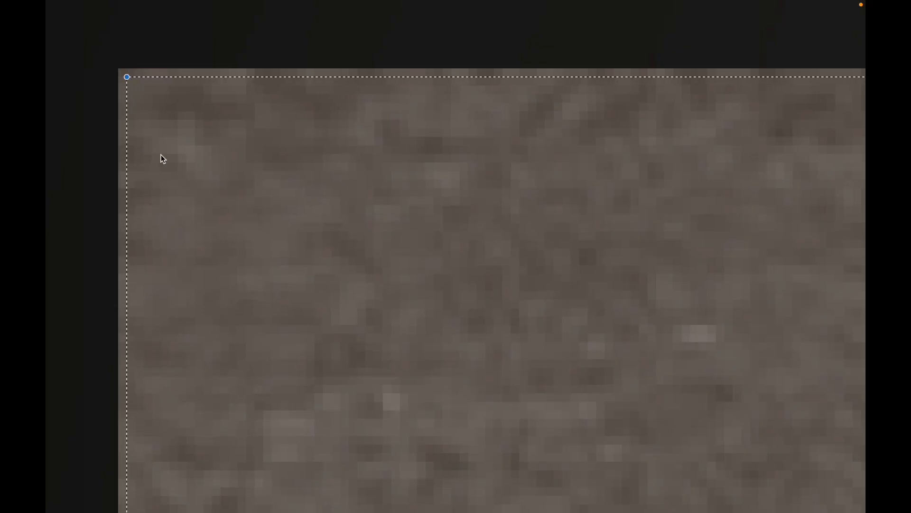
Extend the selection's lower-right corner down to the cover's bottom edge.
{"action": "scroll", "coordinate": [161, 155], "scroll_direction": "down", "scroll_amount": 10}
{"action": "scroll", "coordinate": [161, 155], "scroll_direction": "down", "scroll_amount": 6}
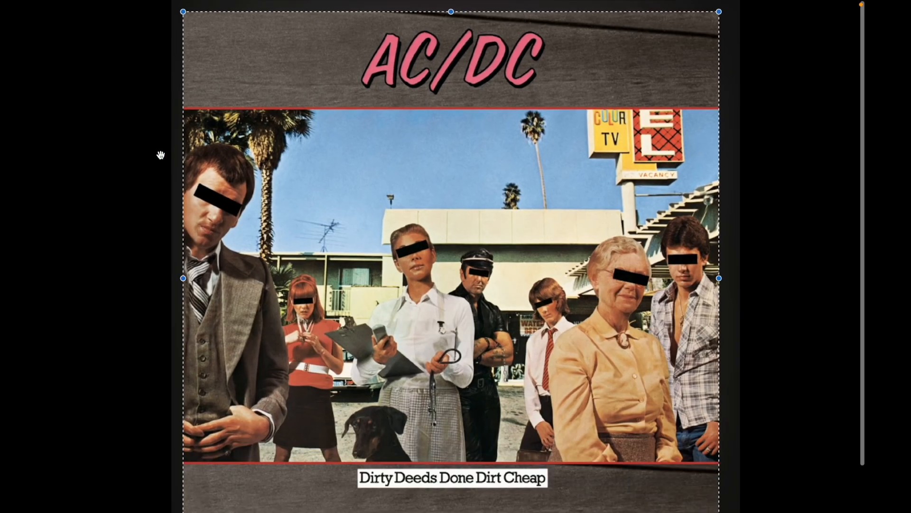
{"action": "scroll", "coordinate": [704, 489], "scroll_direction": "up", "scroll_amount": 3}
{"action": "scroll", "coordinate": [703, 489], "scroll_direction": "up", "scroll_amount": 5}
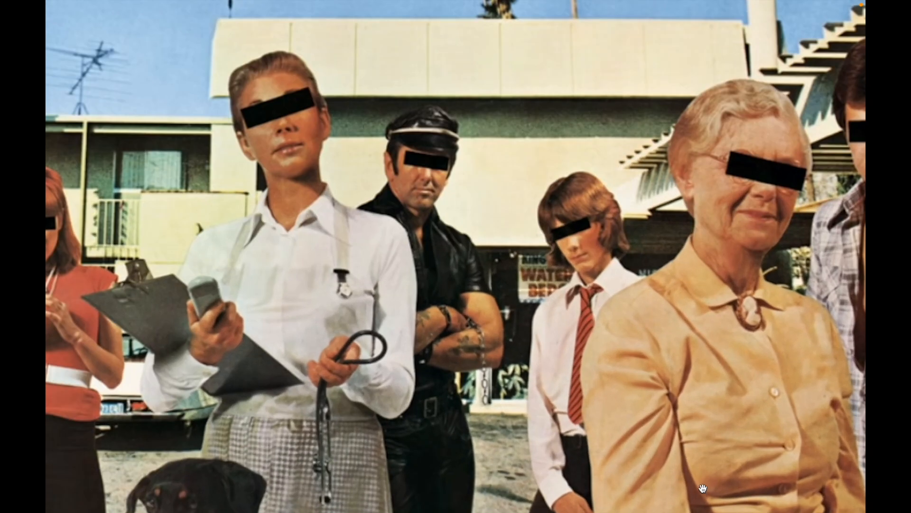
{"action": "scroll", "coordinate": [703, 489], "scroll_direction": "up", "scroll_amount": 6}
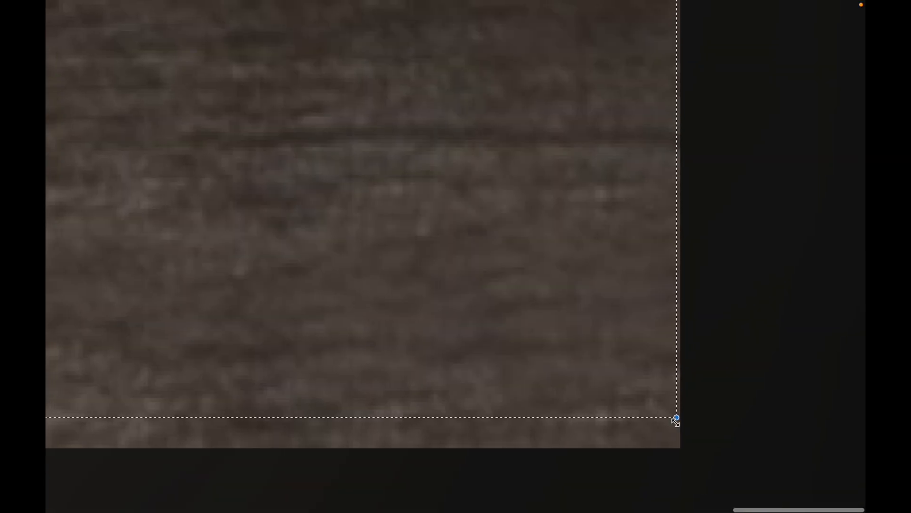
{"action": "left_click_drag", "start_coordinate": [676, 419], "coordinate": [677, 445]}
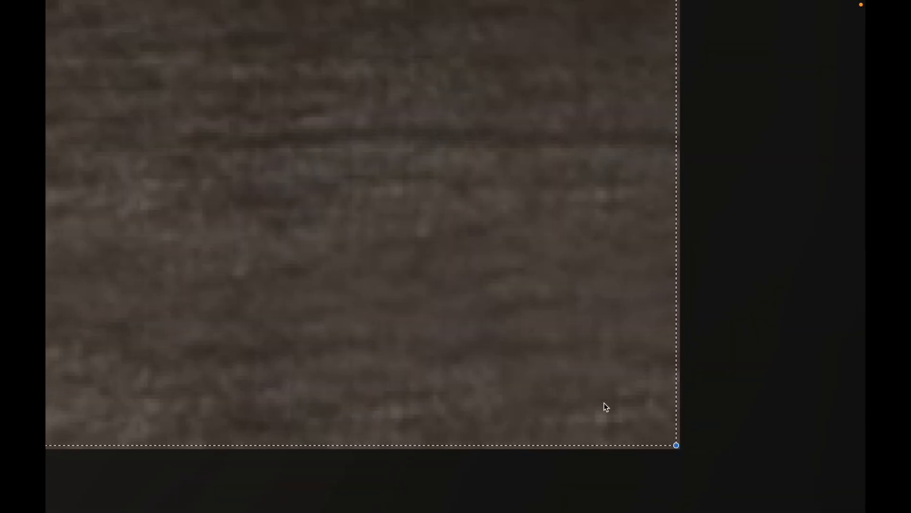
Crop the screenshot to the selected album cover.
{"action": "scroll", "coordinate": [605, 406], "scroll_direction": "down", "scroll_amount": 6}
{"action": "scroll", "coordinate": [701, 406], "scroll_direction": "down", "scroll_amount": 8}
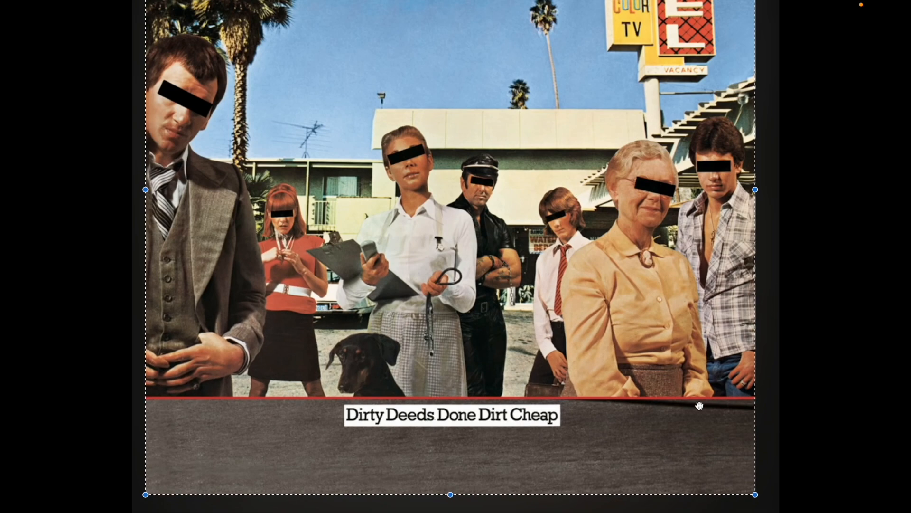
{"action": "scroll", "coordinate": [698, 406], "scroll_direction": "up", "scroll_amount": 2}
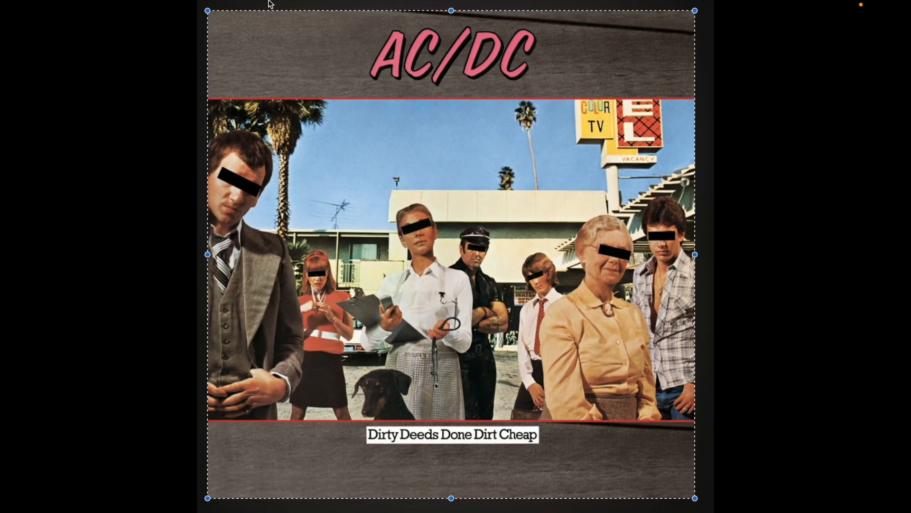
{"action": "left_click", "coordinate": [225, 6]}
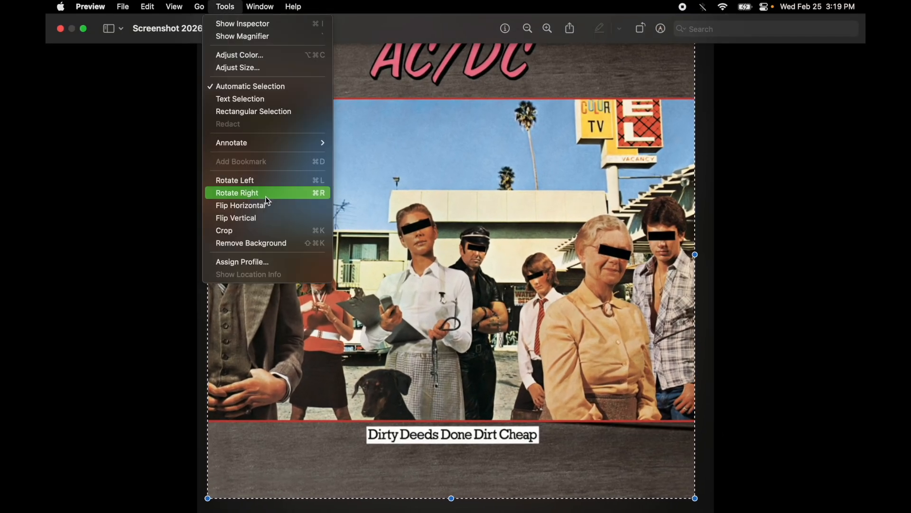
{"action": "left_click", "coordinate": [266, 230]}
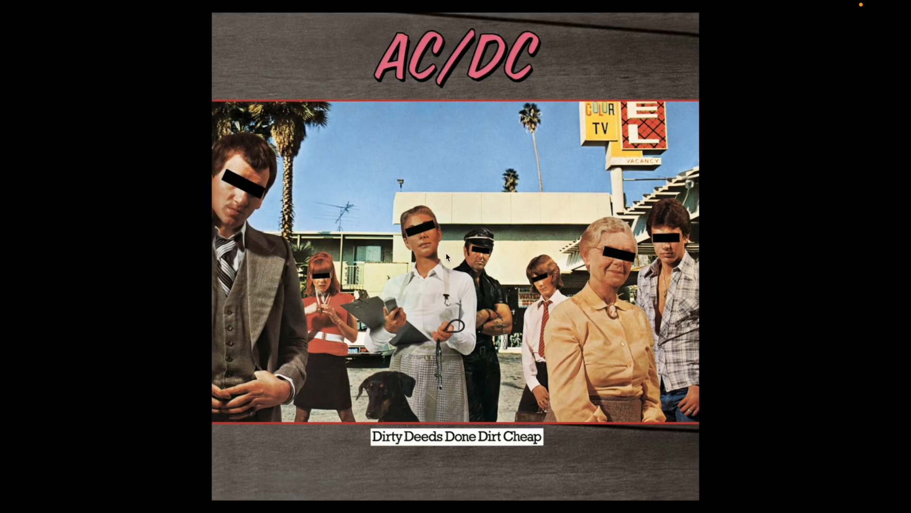
Start adjusting the image size and set the dimension units to pixels.
{"action": "mouse_move", "coordinate": [318, 2]}
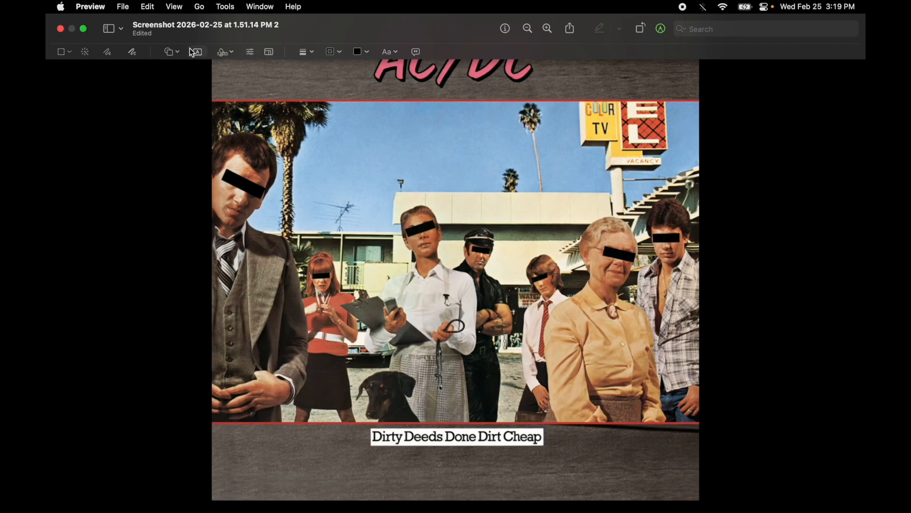
{"action": "left_click", "coordinate": [225, 6]}
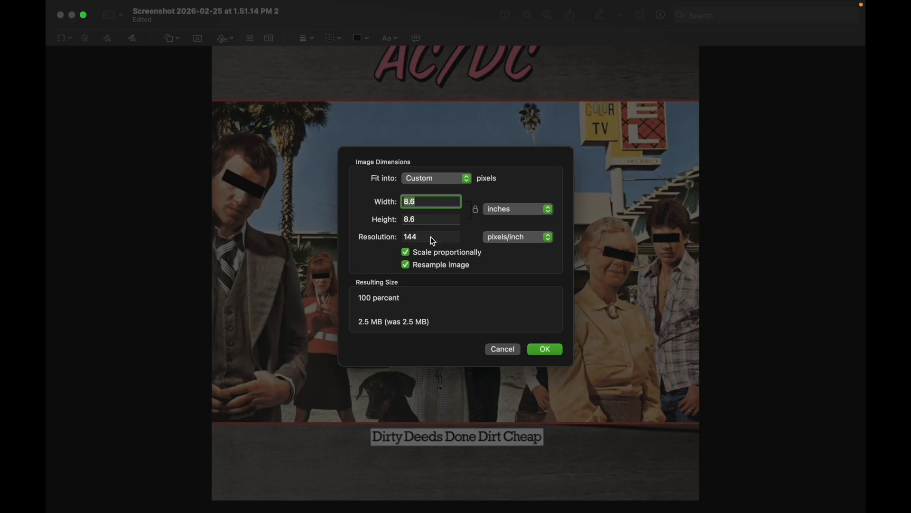
{"action": "left_click", "coordinate": [501, 210]}
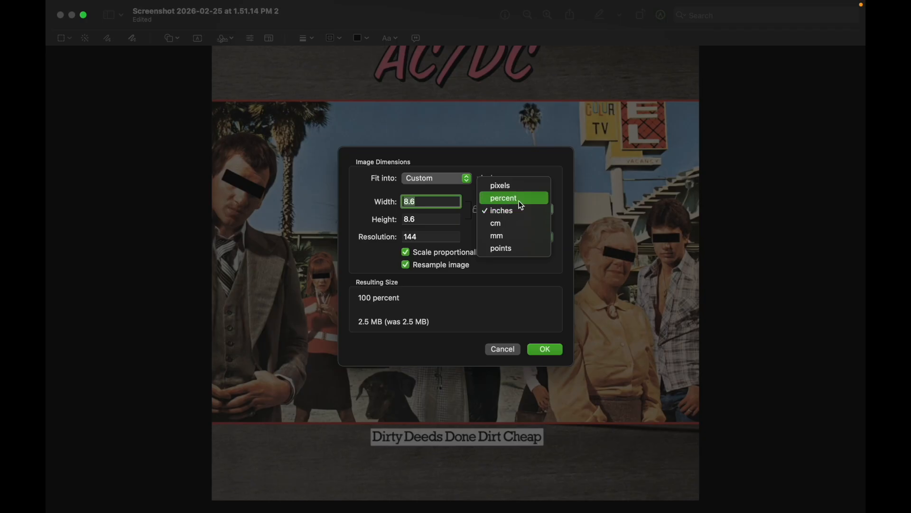
{"action": "left_click", "coordinate": [507, 187]}
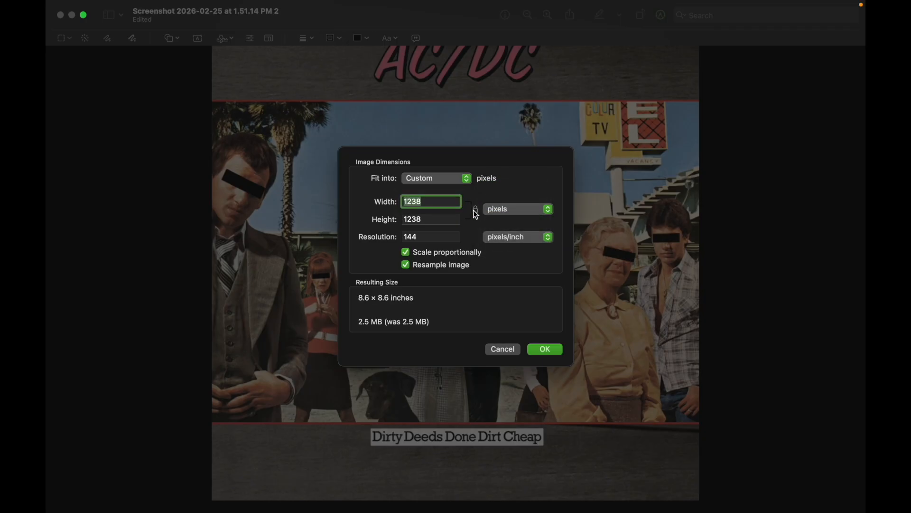
Try setting the width and height to 500 pixels while switching proportional scaling off and on.
{"action": "type", "text": "500"}
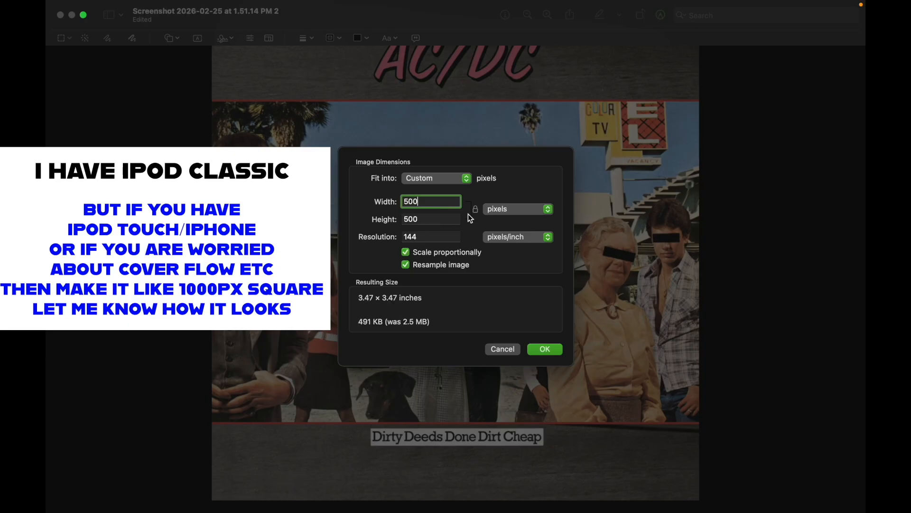
{"action": "left_click", "coordinate": [475, 211]}
{"action": "left_click", "coordinate": [476, 212]}
{"action": "left_click", "coordinate": [476, 212]}
{"action": "double_click", "coordinate": [438, 201]}
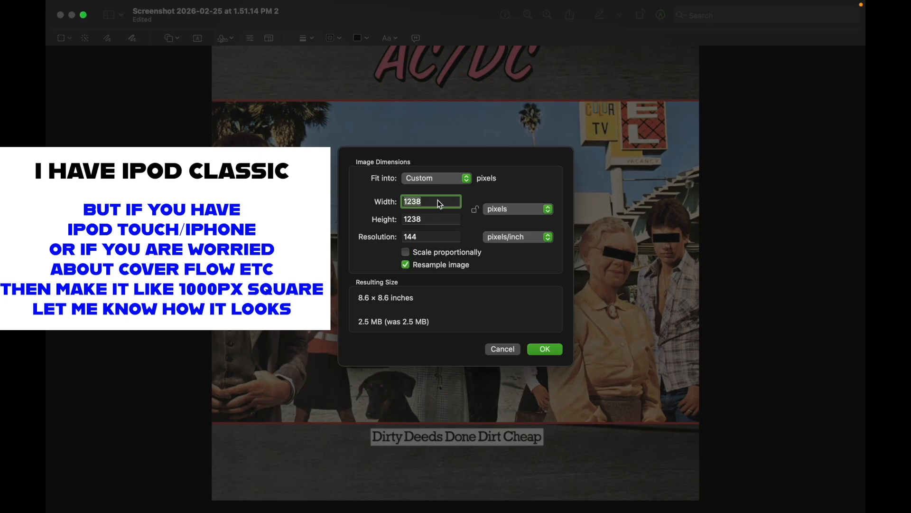
{"action": "type", "text": "500"}
{"action": "double_click", "coordinate": [434, 216]}
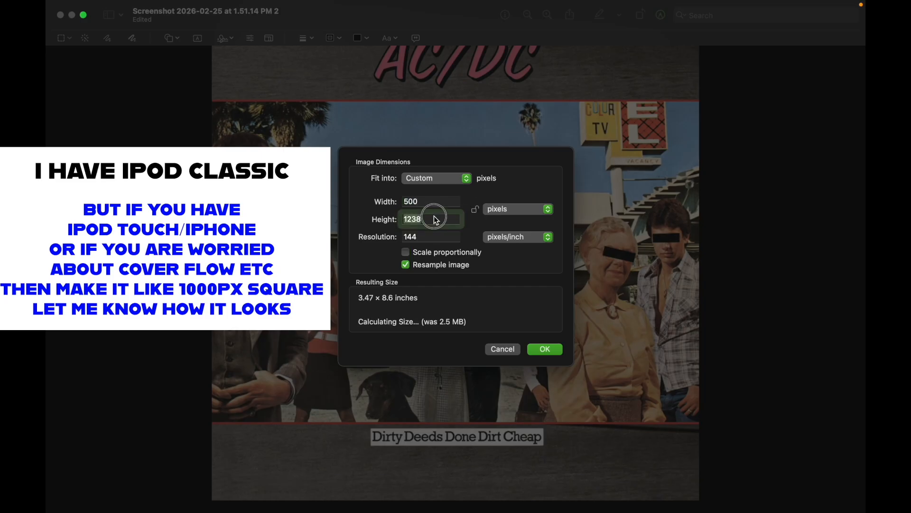
{"action": "type", "text": "500"}
{"action": "left_click", "coordinate": [477, 231]}
{"action": "left_click", "coordinate": [475, 212]}
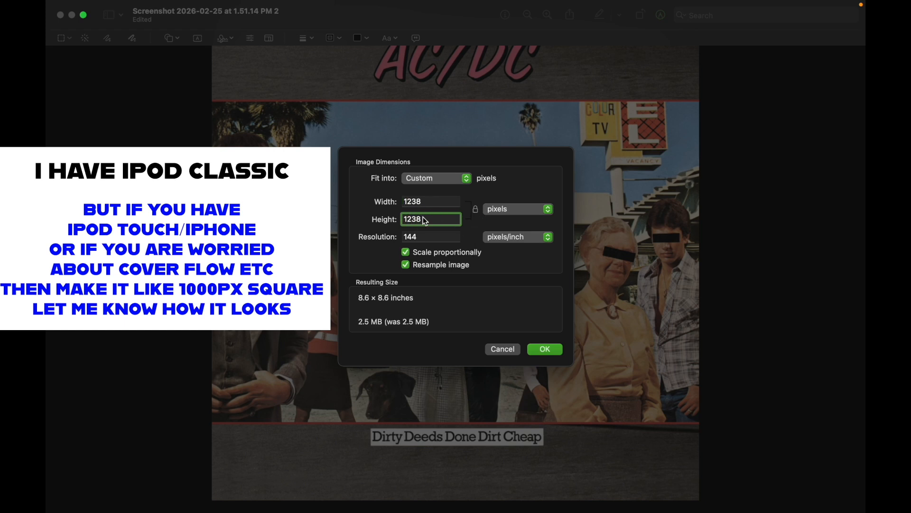
Resize the cover image proportionally to a width of 500 pixels.
{"action": "double_click", "coordinate": [435, 202]}
{"action": "type", "text": "500"}
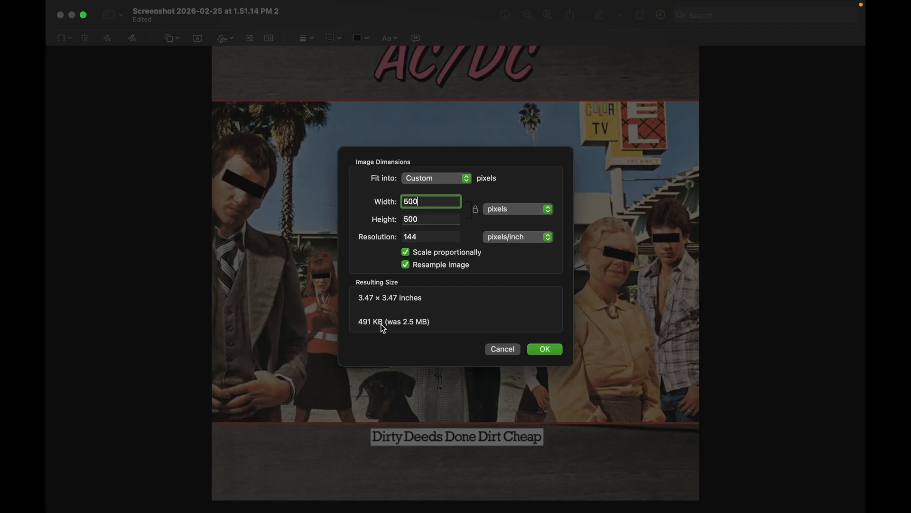
{"action": "key", "text": "Return"}
{"action": "scroll", "coordinate": [471, 241], "scroll_direction": "up", "scroll_amount": 5}
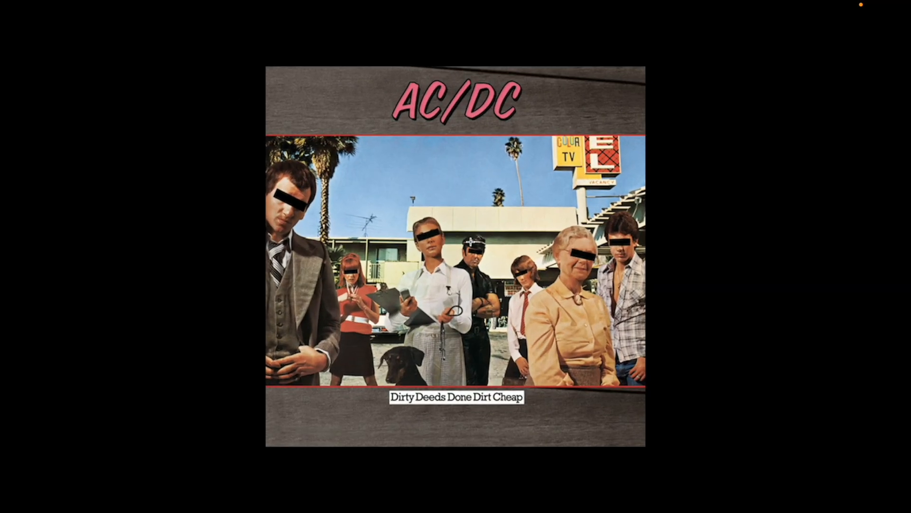
{"action": "scroll", "coordinate": [470, 241], "scroll_direction": "down", "scroll_amount": 7}
{"action": "scroll", "coordinate": [470, 241], "scroll_direction": "up", "scroll_amount": 4}
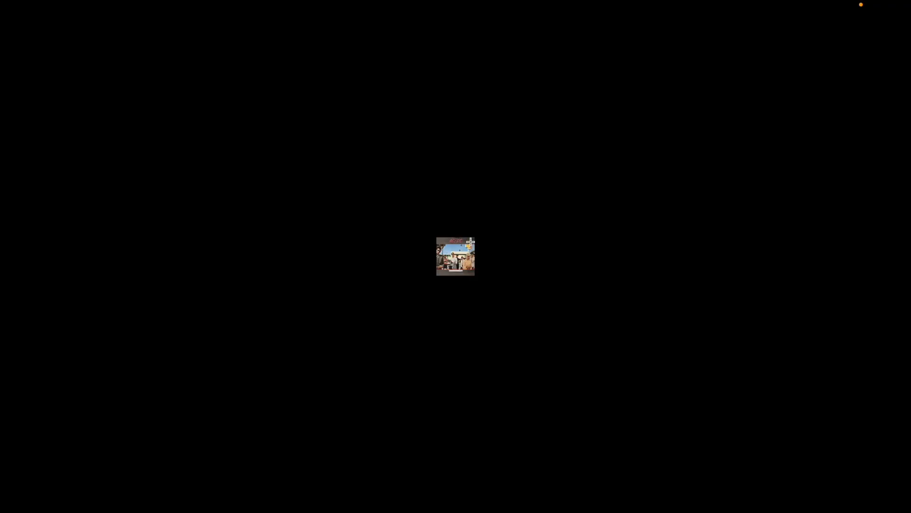
Export the cover to the Desktop as a medium-quality JPEG named acdcdirt.
{"action": "left_click", "coordinate": [123, 6]}
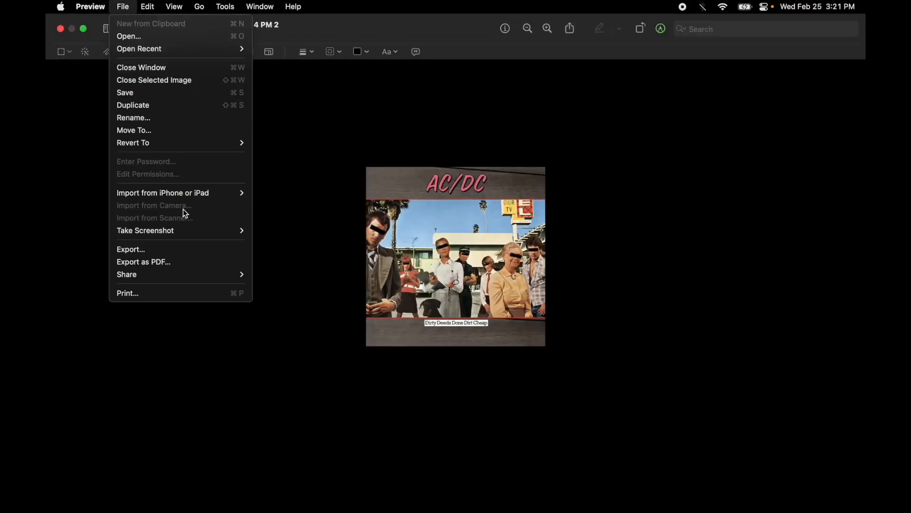
{"action": "left_click", "coordinate": [167, 249]}
{"action": "left_click", "coordinate": [505, 306]}
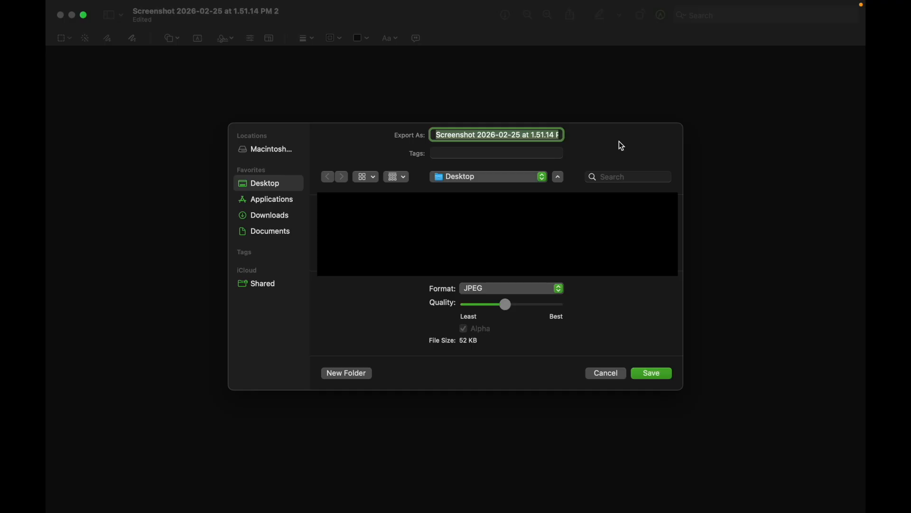
{"action": "type", "text": "acdd"}
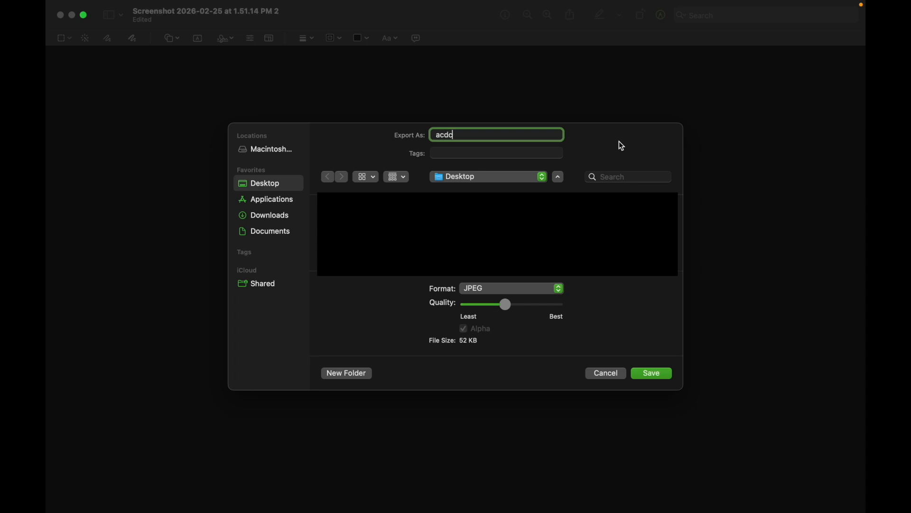
{"action": "type", "text": "dirtcov"}
{"action": "double_click", "coordinate": [448, 139]}
{"action": "left_click", "coordinate": [447, 137]}
{"action": "left_click", "coordinate": [649, 374]}
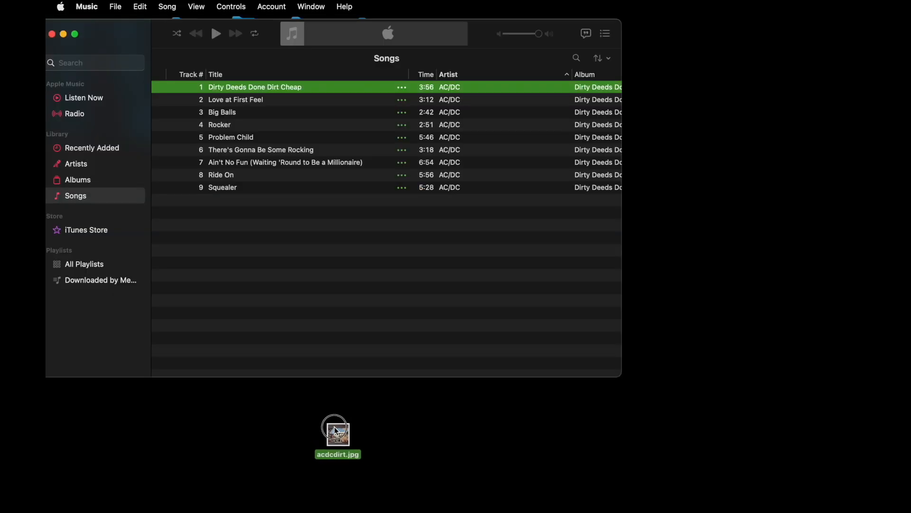
Preview the exported acdcdirt.jpg on the desktop and return to Music.
{"action": "left_click_drag", "start_coordinate": [336, 431], "coordinate": [334, 420]}
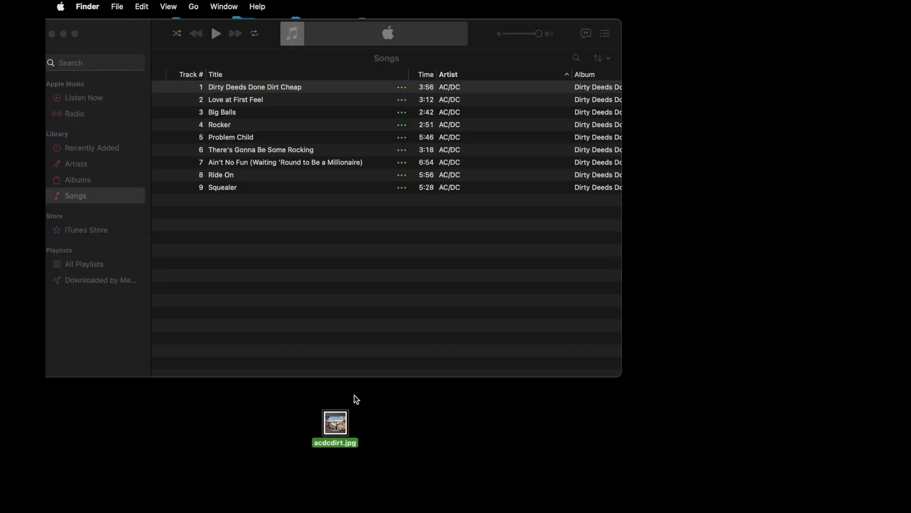
{"action": "key", "text": "space"}
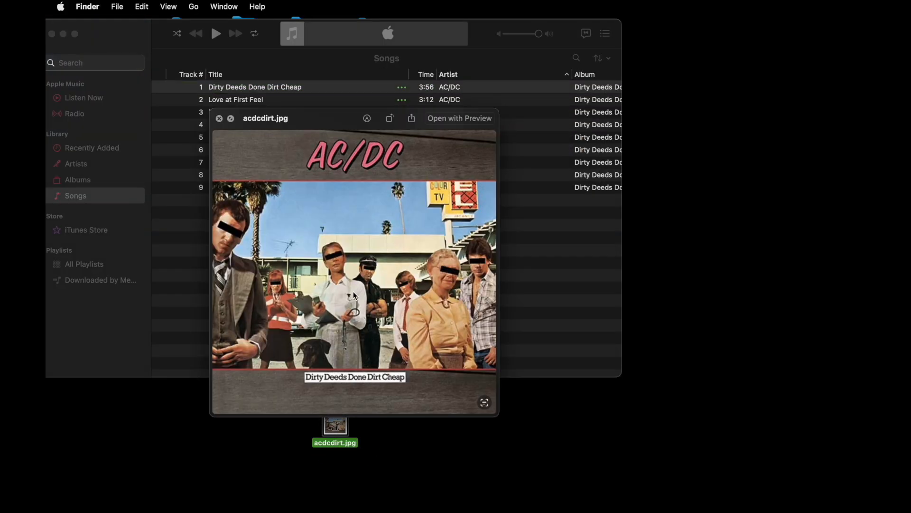
{"action": "left_click", "coordinate": [504, 138]}
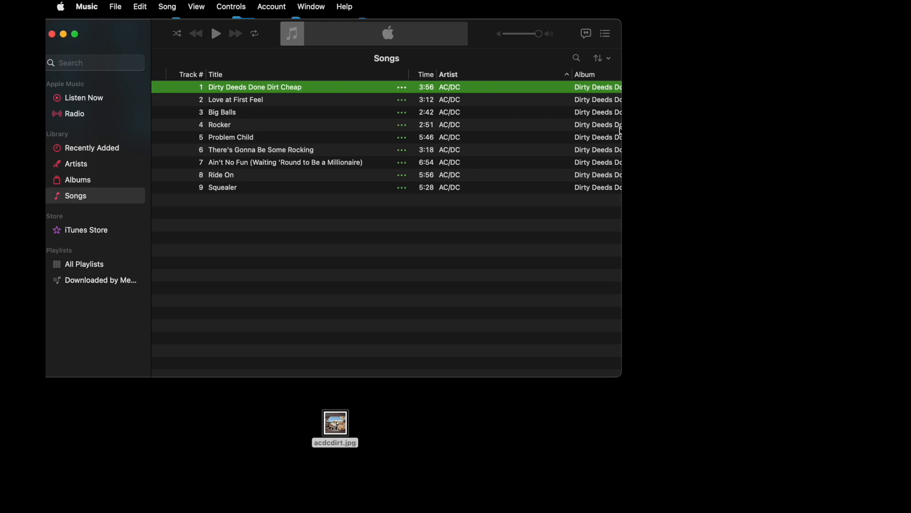
Enlarge the Music window with acdcdirt.jpg clear below it and select all songs from "Dirty Deeds Done Dirt Cheap" to "Squealer".
{"action": "left_click_drag", "start_coordinate": [621, 376], "coordinate": [726, 390]}
{"action": "left_click_drag", "start_coordinate": [332, 424], "coordinate": [316, 449]}
{"action": "left_click", "coordinate": [532, 70]}
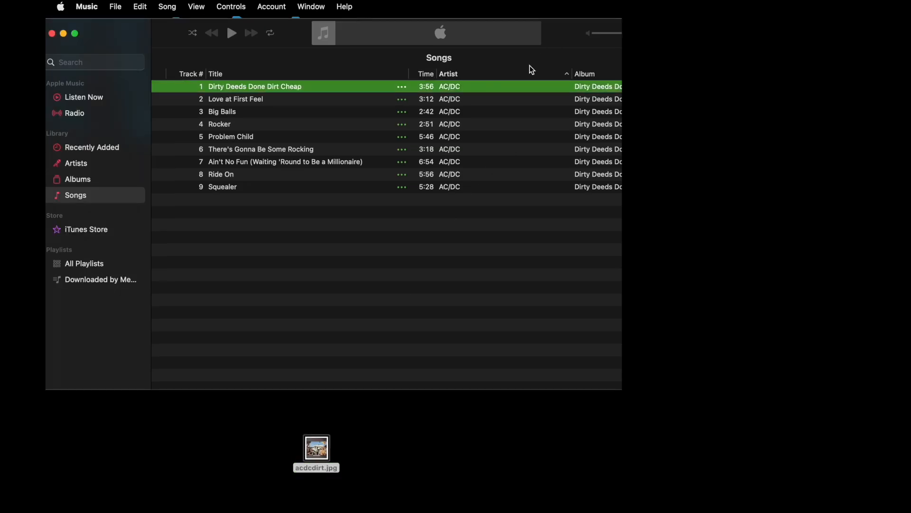
{"action": "left_click", "coordinate": [478, 187], "text": "shift"}
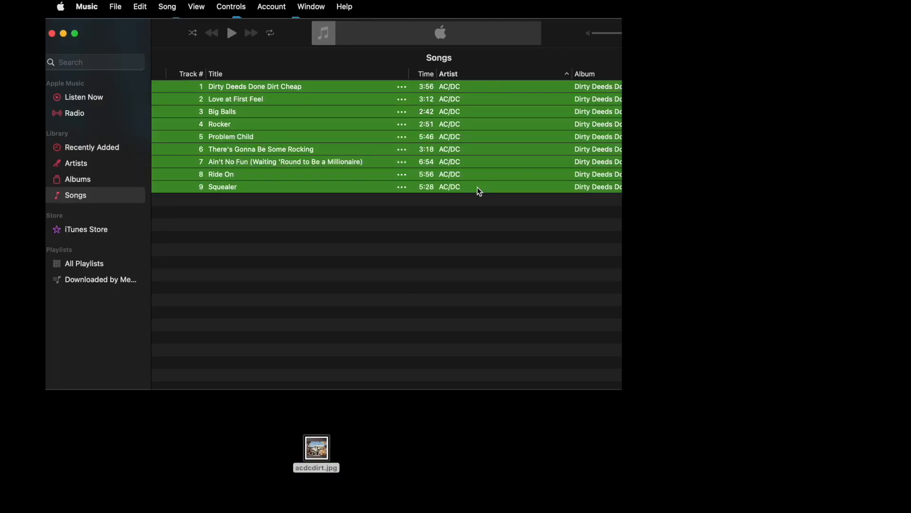
Add acdcdirt.jpg from the desktop as album artwork for all the selected AC/DC songs.
{"action": "right_click", "coordinate": [501, 171]}
{"action": "left_click", "coordinate": [525, 223]}
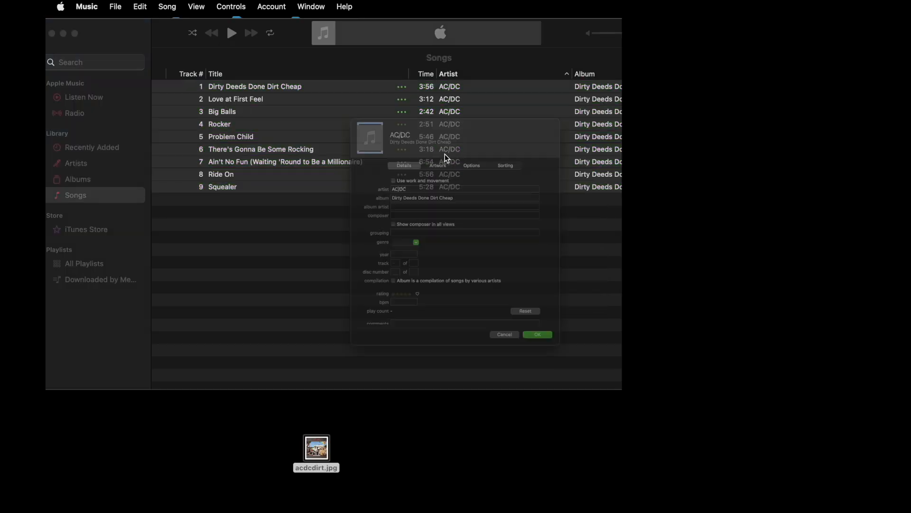
{"action": "left_click", "coordinate": [427, 124]}
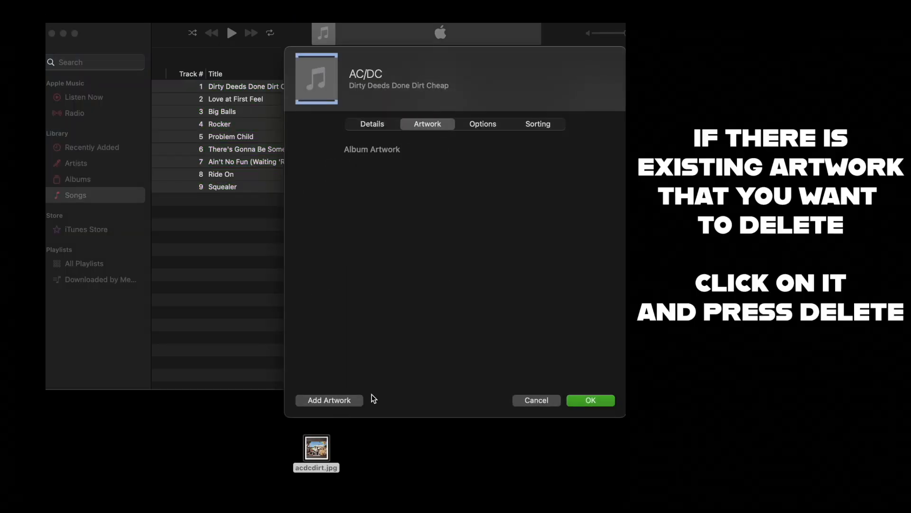
{"action": "left_click_drag", "start_coordinate": [316, 448], "coordinate": [419, 262]}
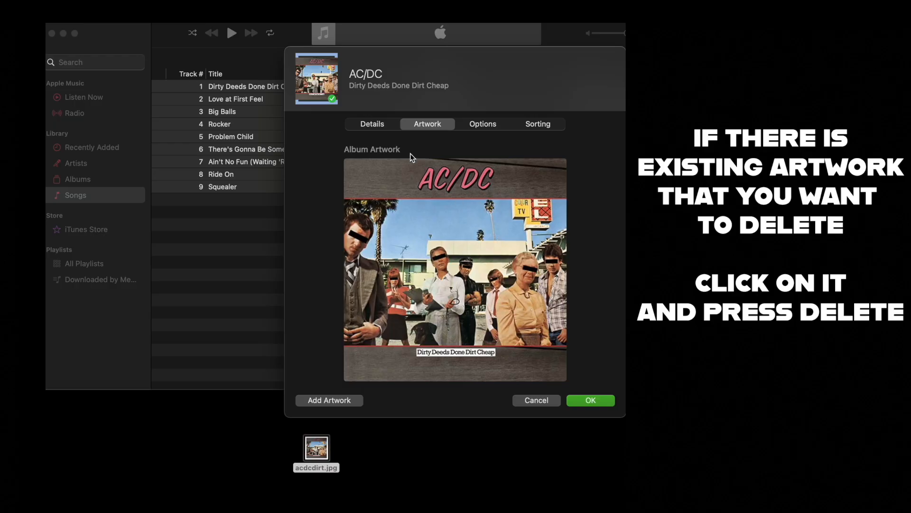
{"action": "left_click", "coordinate": [591, 401]}
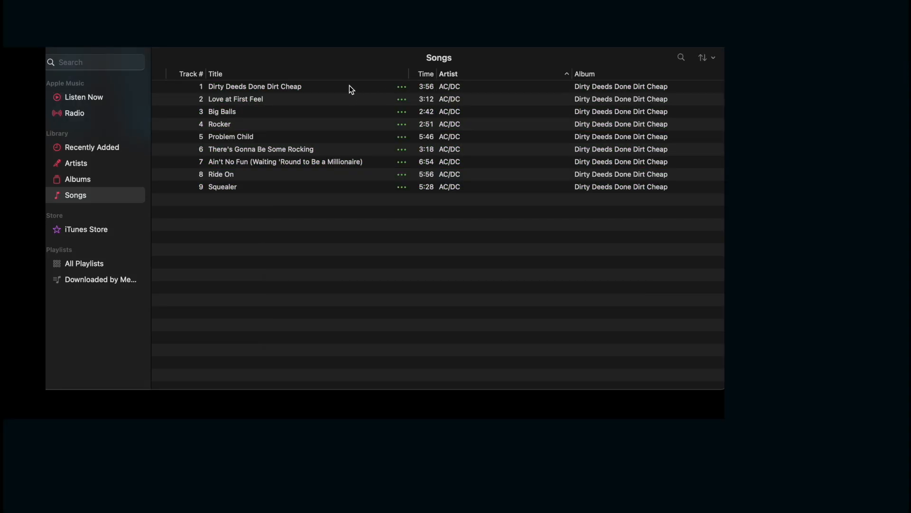
Check the album artwork of each song in turn, from "Dirty Deeds Done Dirt Cheap" through "Squealer", and close the song information.
{"action": "right_click", "coordinate": [351, 87]}
{"action": "left_click", "coordinate": [377, 153]}
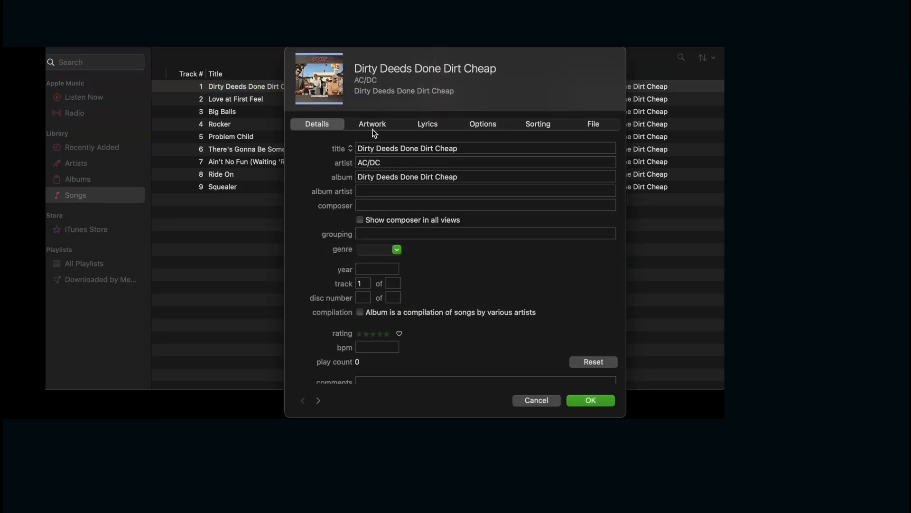
{"action": "left_click", "coordinate": [373, 129]}
{"action": "left_click", "coordinate": [318, 400]}
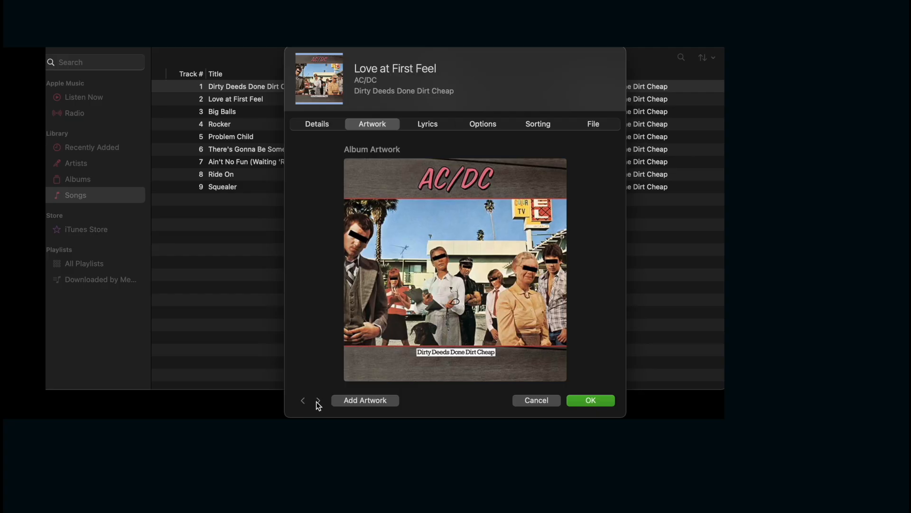
{"action": "left_click", "coordinate": [318, 400]}
{"action": "left_click", "coordinate": [318, 401]}
{"action": "left_click", "coordinate": [318, 401]}
{"action": "left_click", "coordinate": [318, 401]}
{"action": "left_click", "coordinate": [318, 401]}
{"action": "left_click", "coordinate": [318, 401]}
{"action": "left_click", "coordinate": [318, 401]}
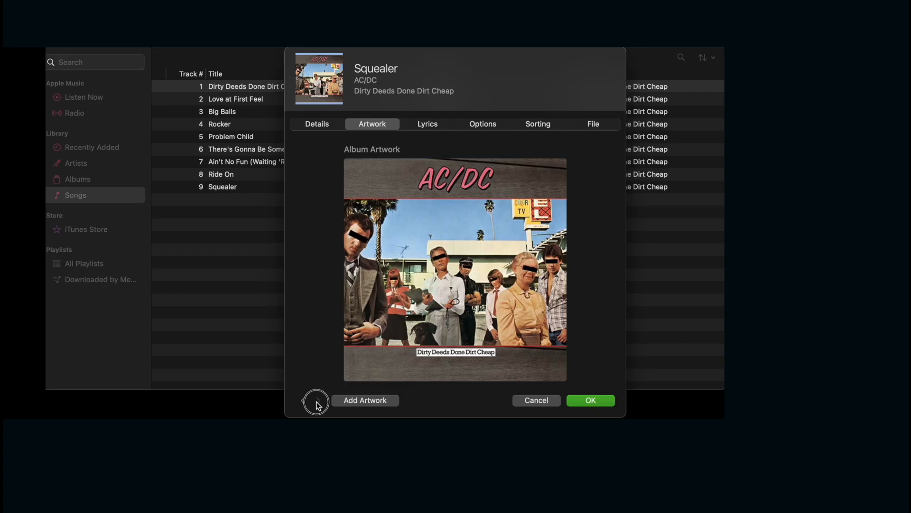
{"action": "left_click", "coordinate": [318, 401]}
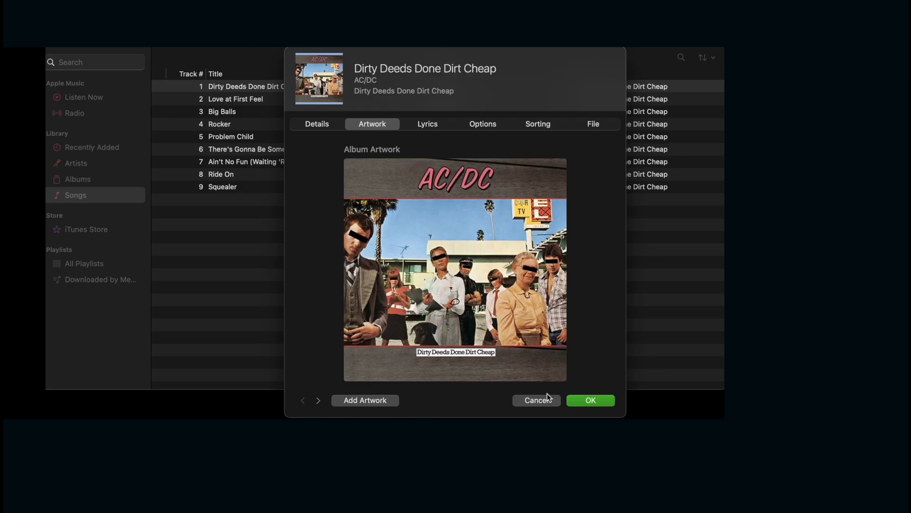
{"action": "left_click", "coordinate": [587, 401]}
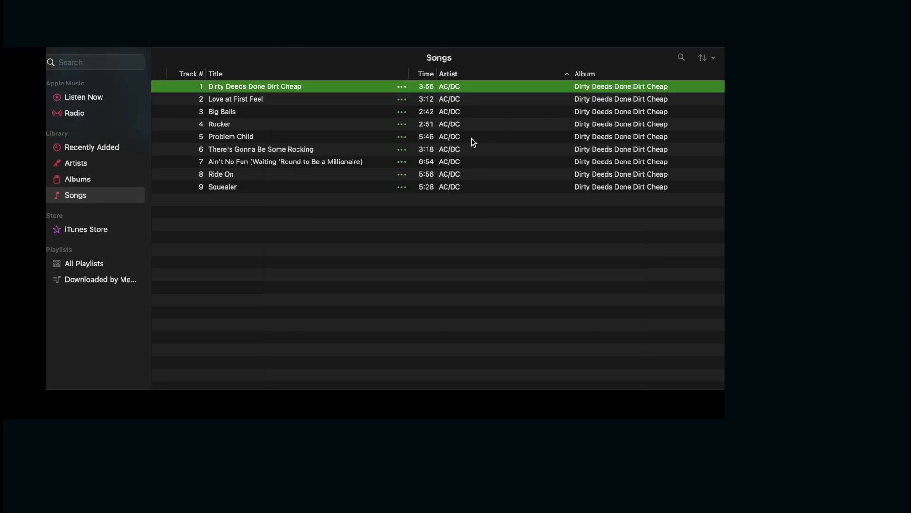
Select all songs from "Dirty Deeds Done Dirt Cheap" to "Squealer" and copy them onto the connected 128 GB device.
{"action": "scroll", "coordinate": [502, 169], "scroll_direction": "right", "scroll_amount": 5}
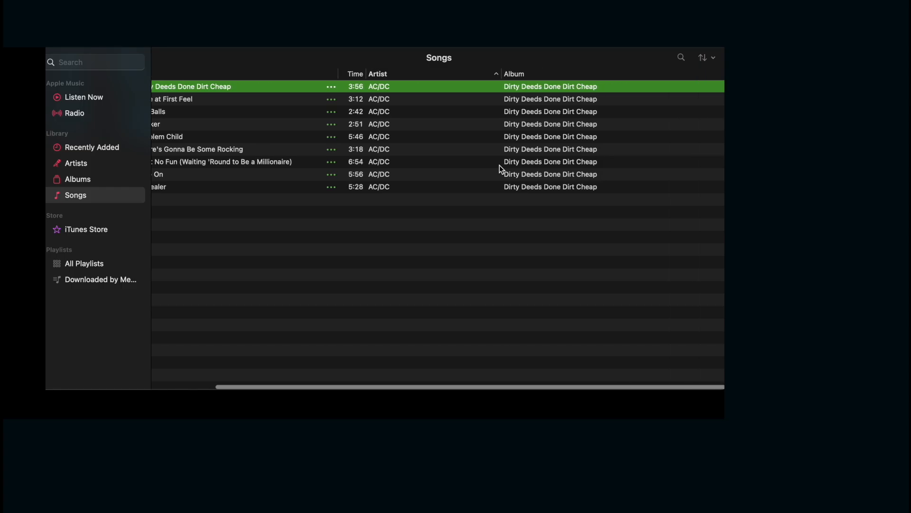
{"action": "scroll", "coordinate": [501, 169], "scroll_direction": "left", "scroll_amount": 5}
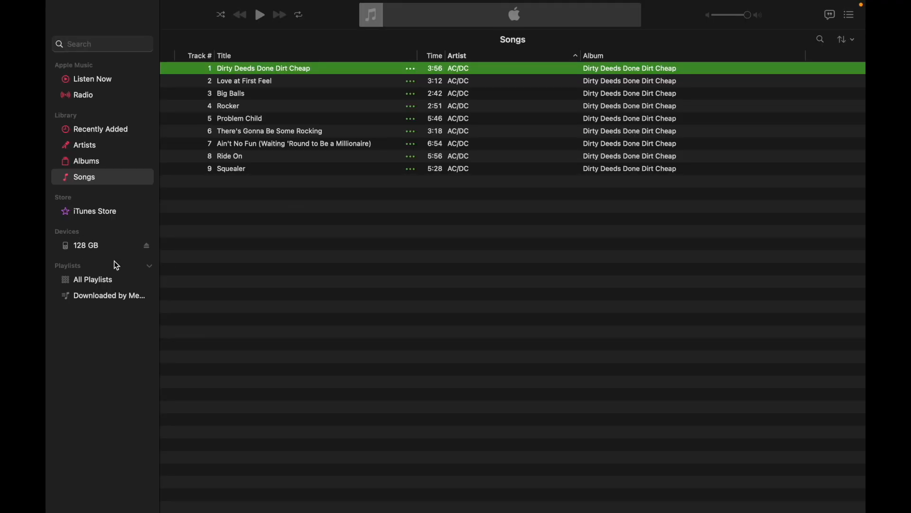
{"action": "left_click", "coordinate": [281, 171], "text": "shift"}
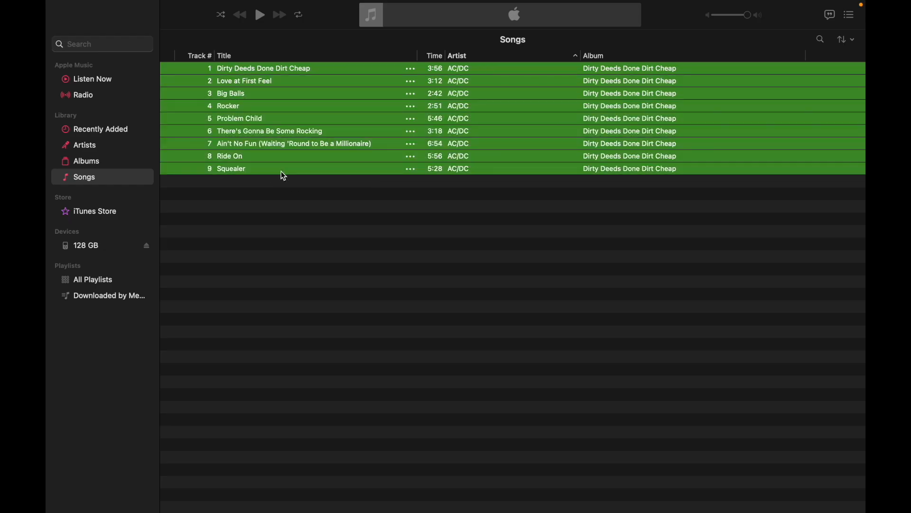
{"action": "left_click_drag", "start_coordinate": [215, 79], "coordinate": [88, 246]}
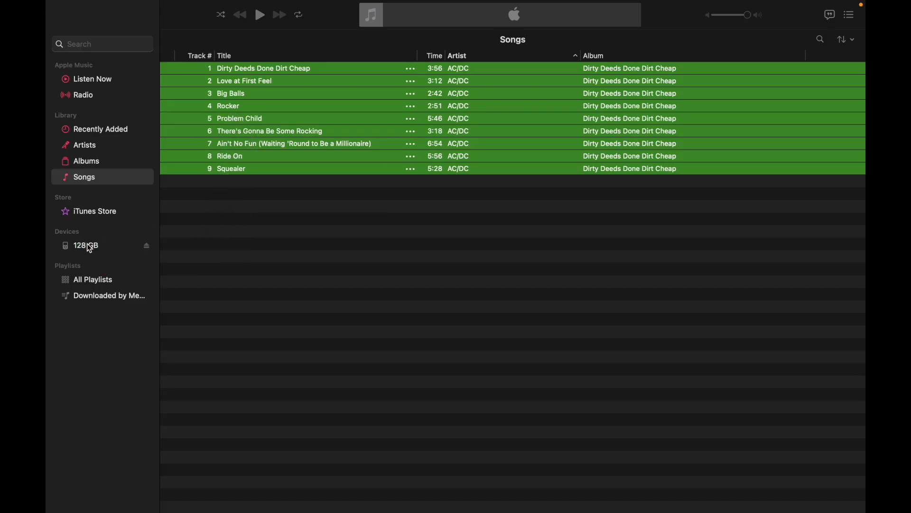